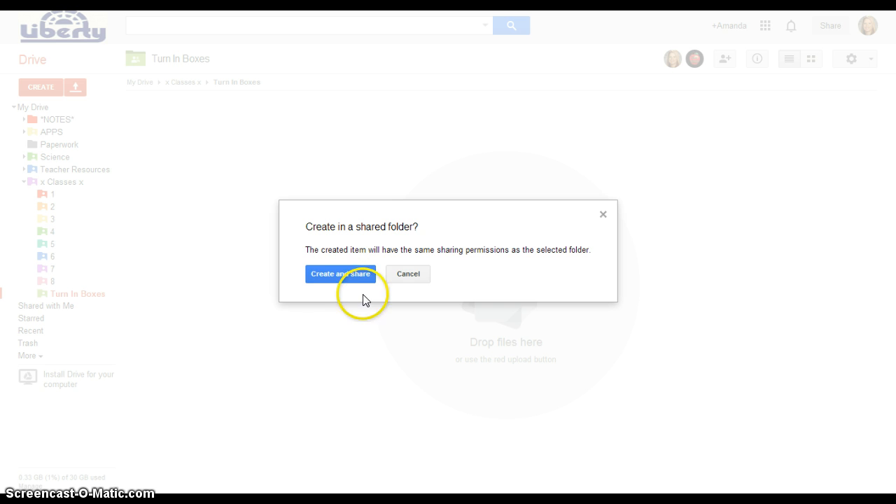
Step: Create the form in the shared Turn In Boxes folder and title it "Ecology Turn In Box"
left_click(353, 279)
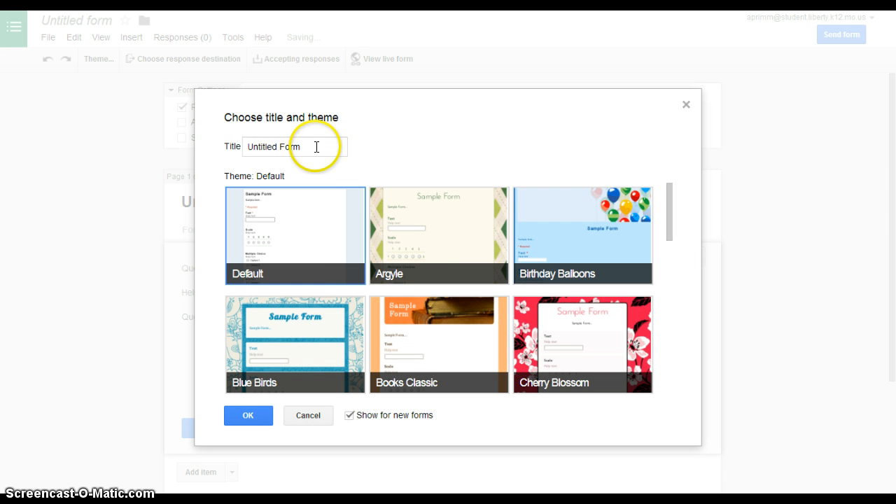
left_click_drag(316, 146, 233, 150)
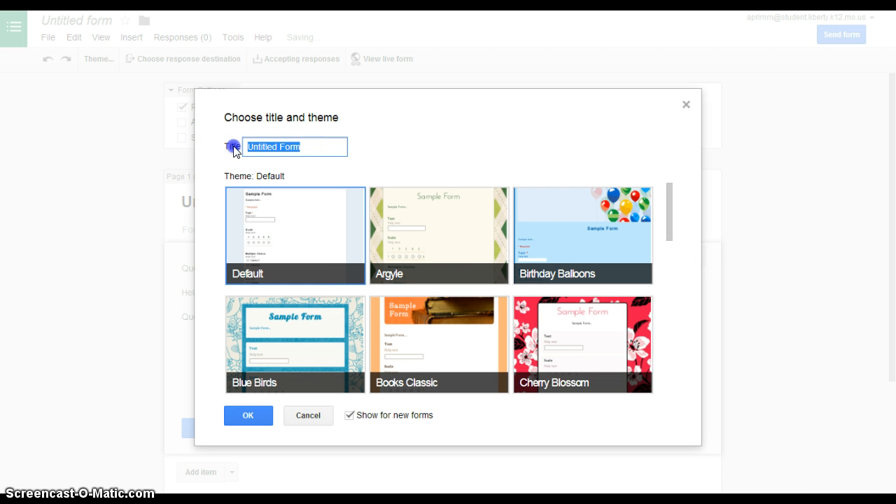
left_click(300, 224)
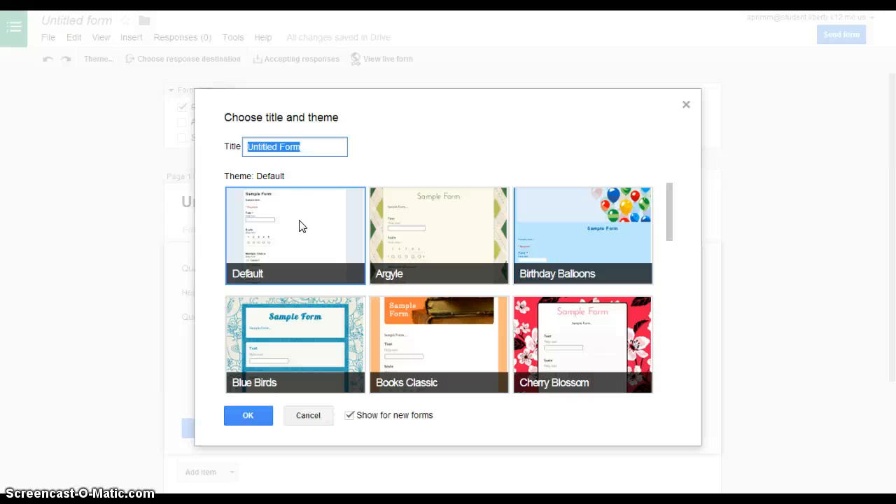
type("Ecology")
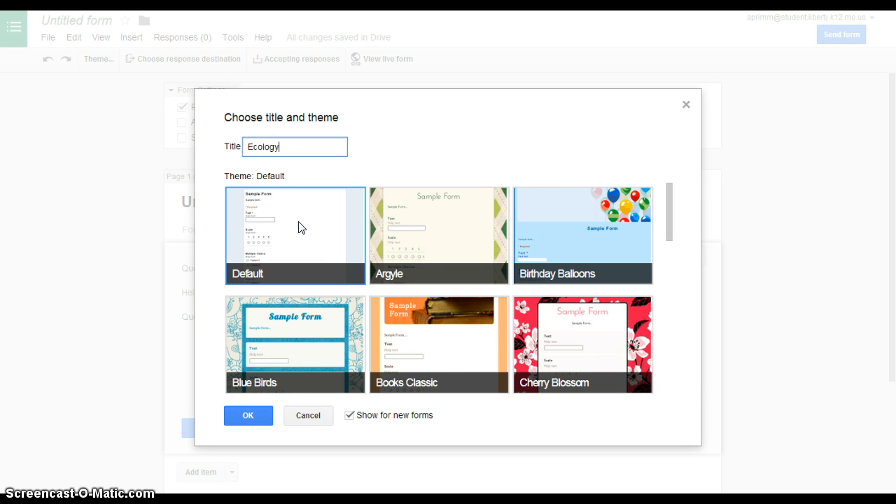
type(" Turn In Box")
Step: Apply the Blue Birds theme to the form and turn on automatic collection of respondents' Liberty Public Schools usernames
left_click(305, 319)
scroll(305, 319, "down", 1)
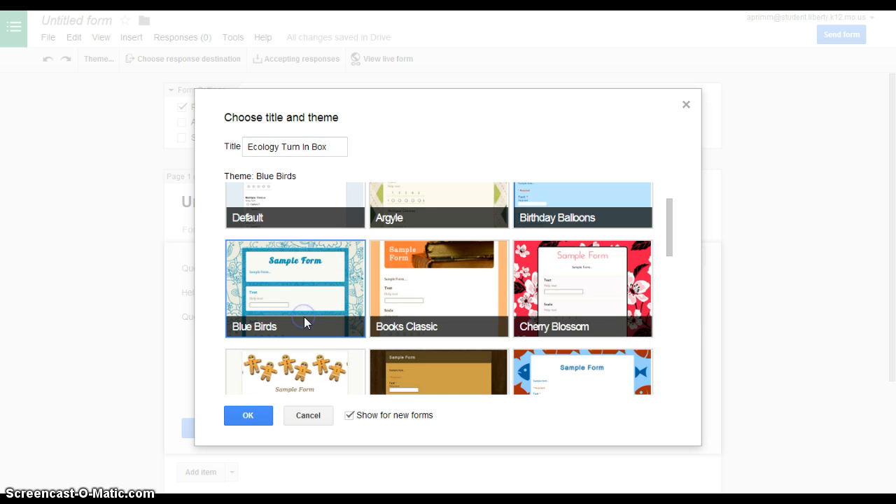
left_click(233, 413)
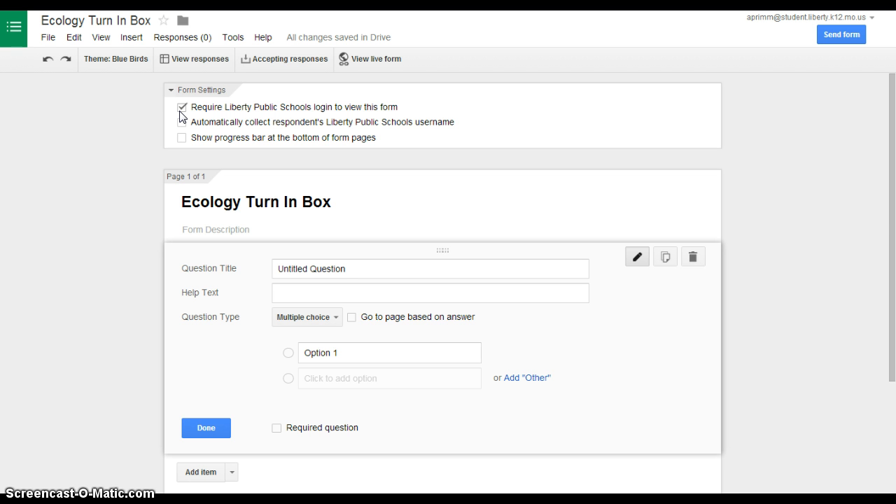
left_click(183, 124)
Step: Set up the form's first question as a required Text question titled "First Name"
scroll(210, 135, "down", 1)
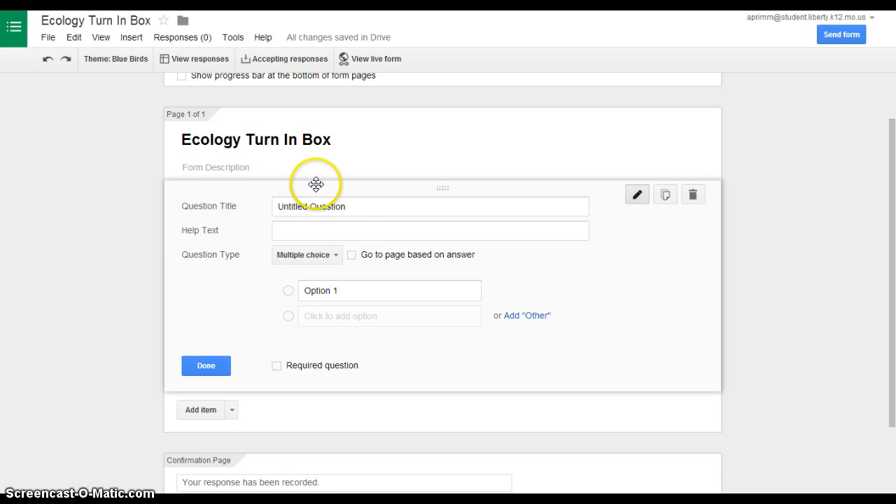
left_click(351, 206)
left_click_drag(352, 206, 220, 190)
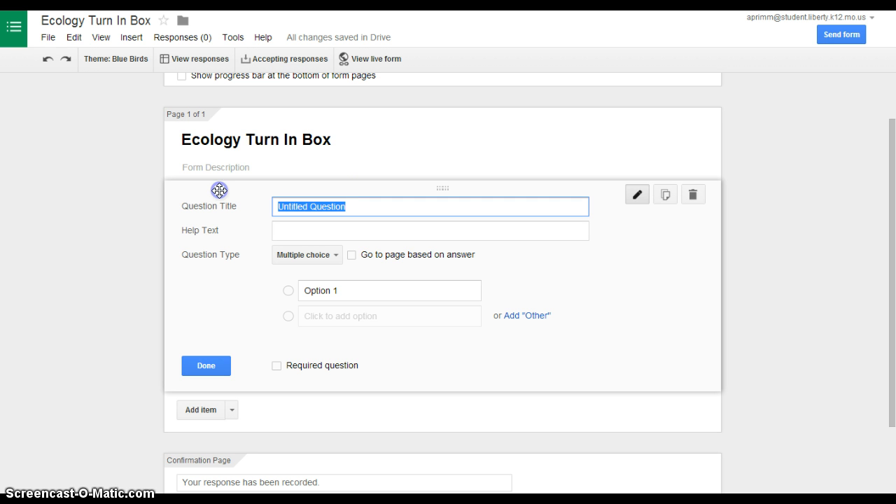
type("Fi")
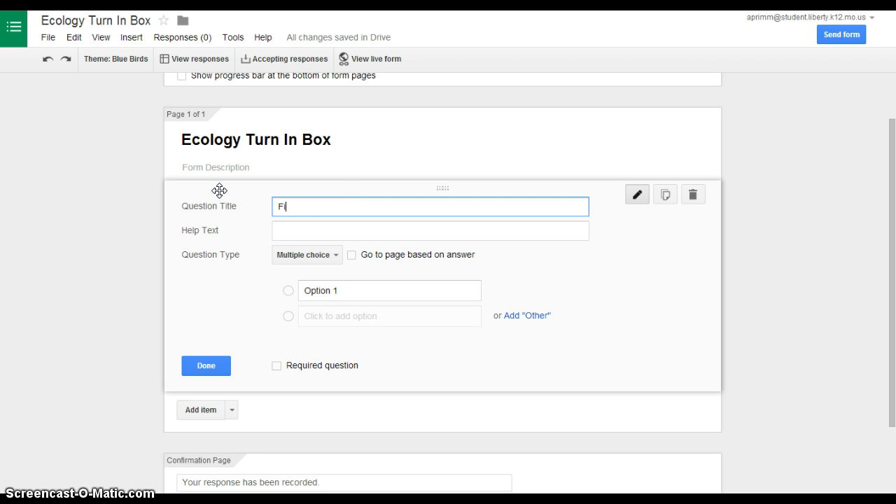
type("rst Name")
left_click(300, 258)
left_click(301, 222)
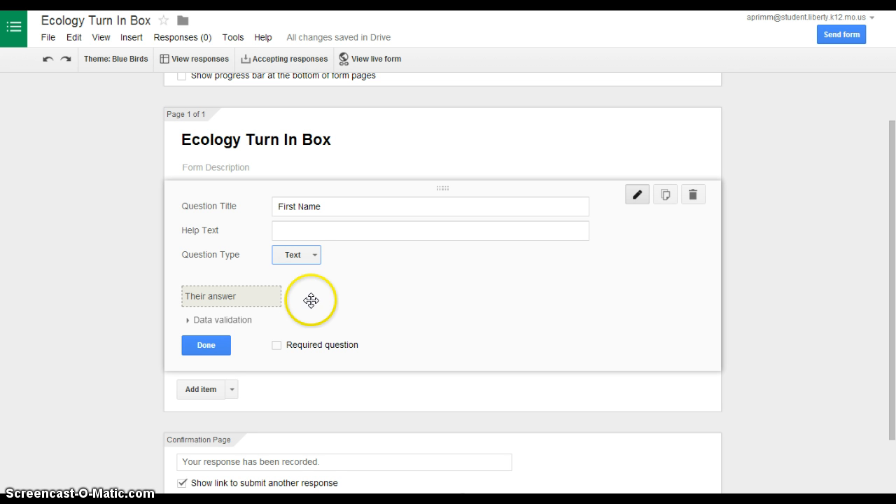
left_click(279, 348)
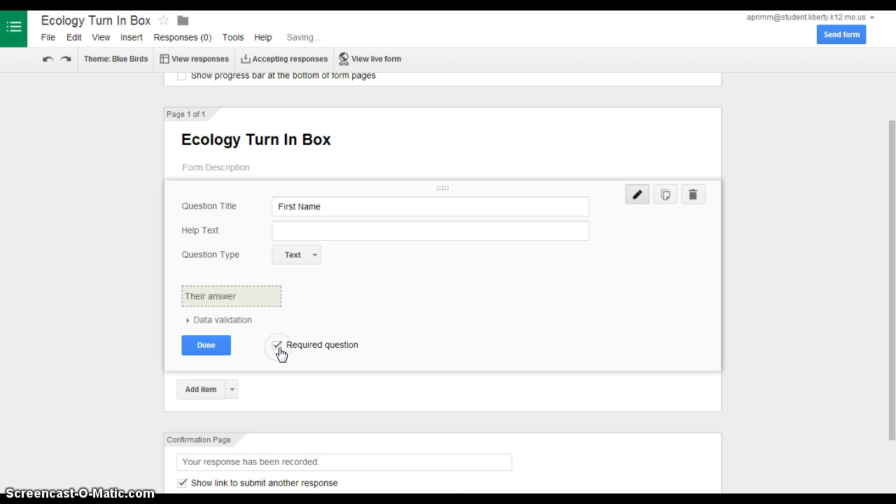
left_click(271, 359)
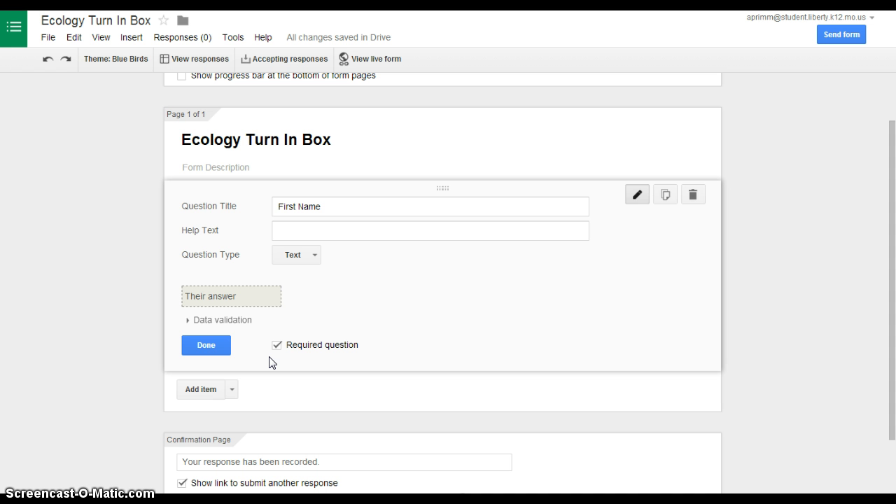
left_click(206, 344)
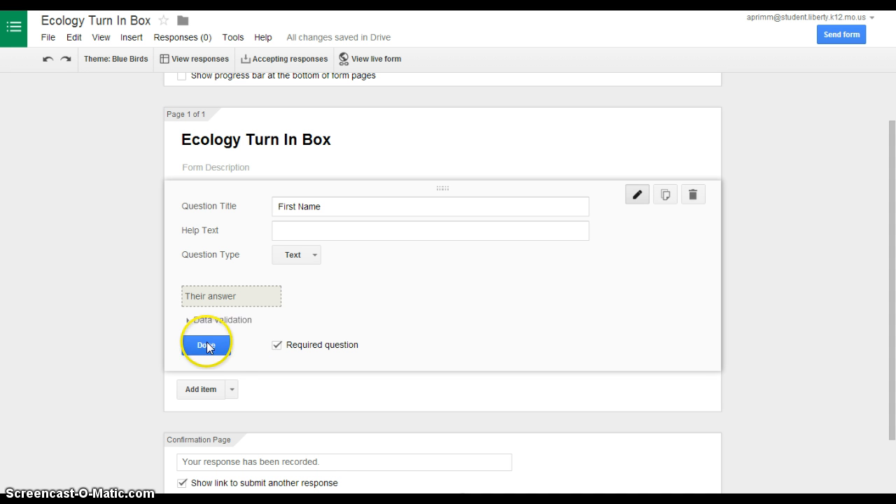
Step: Add a required Text question titled "Last Name" below the First Name question
left_click(207, 319)
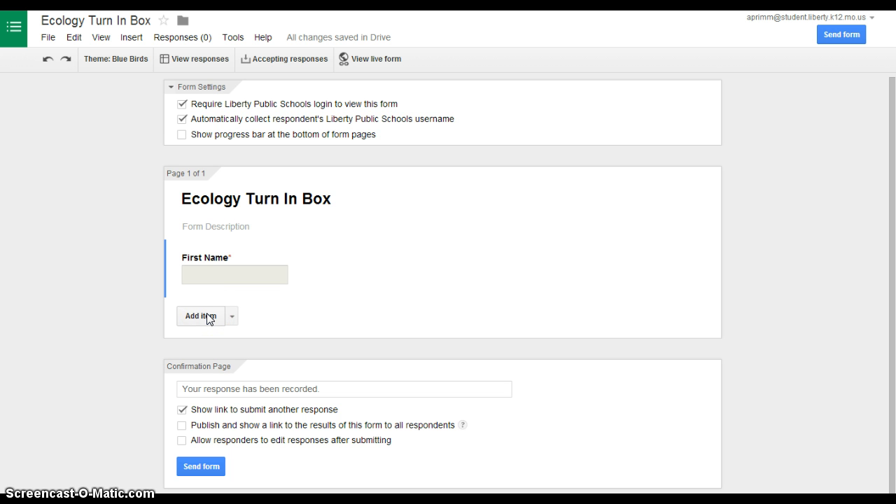
left_click(208, 316)
left_click(296, 325)
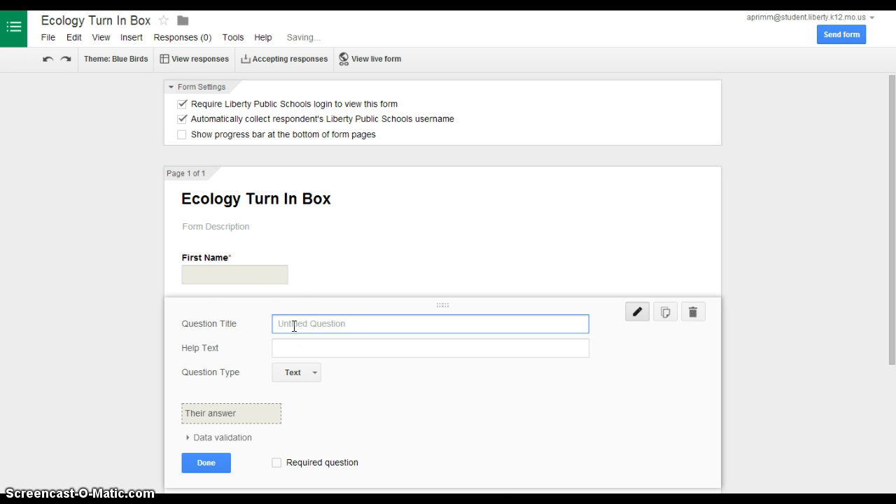
type("Last")
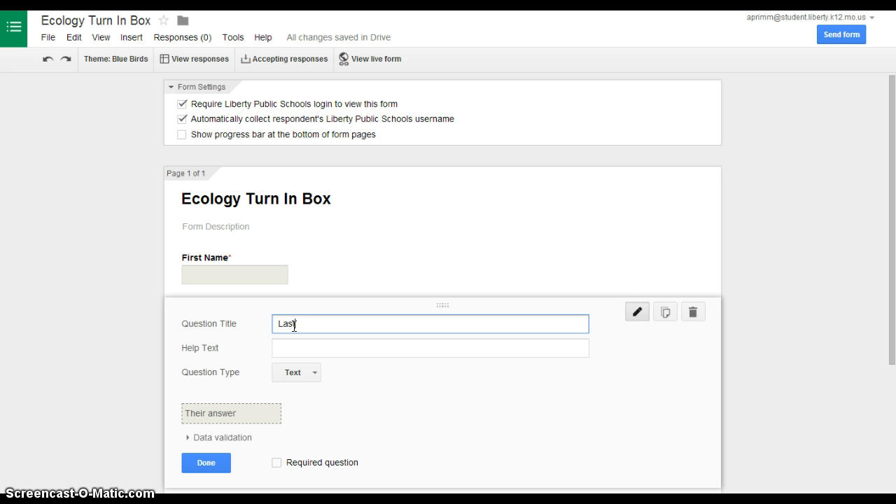
type(" Name")
left_click(277, 462)
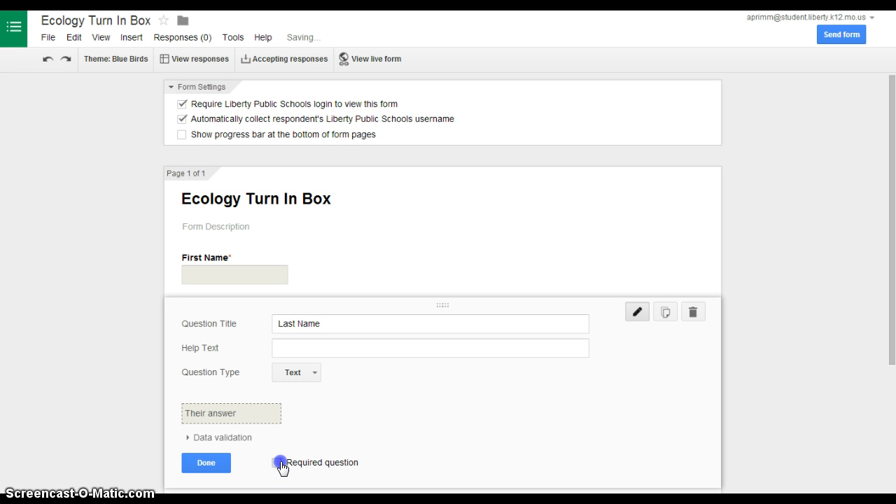
left_click(214, 462)
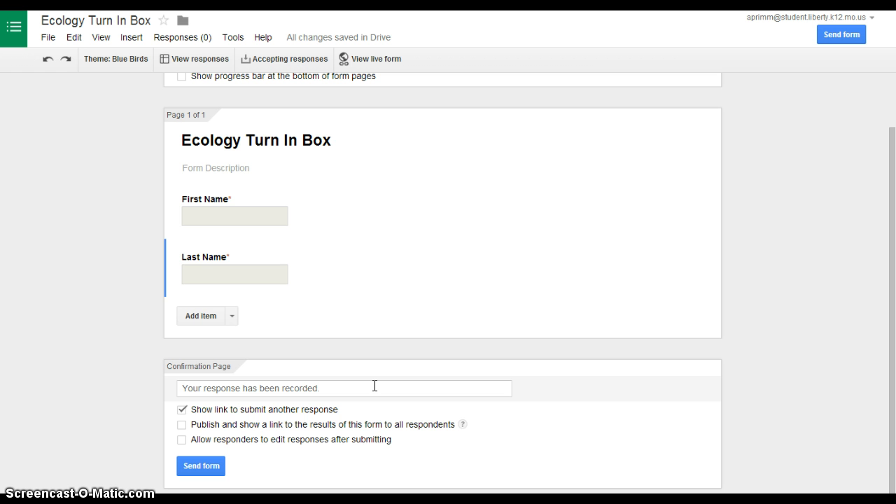
Step: Add a question titled "Class Hour" below Last Name and set its type to Checkboxes
left_click(213, 316)
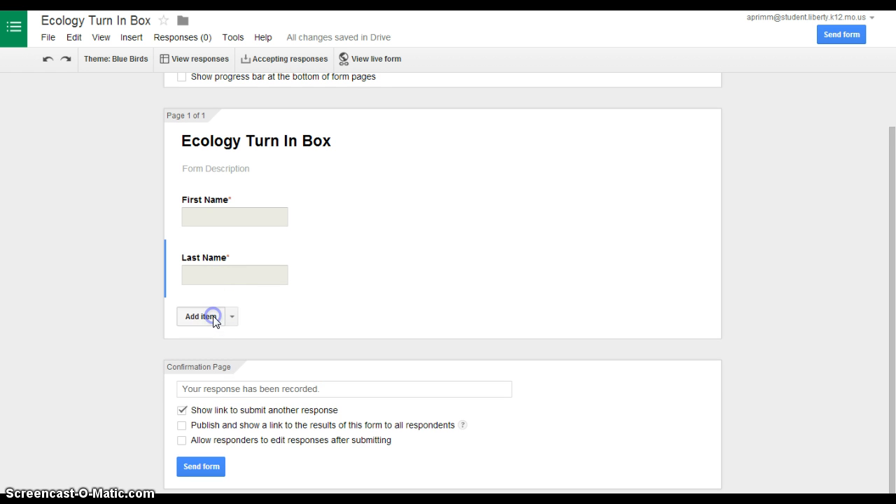
left_click(301, 325)
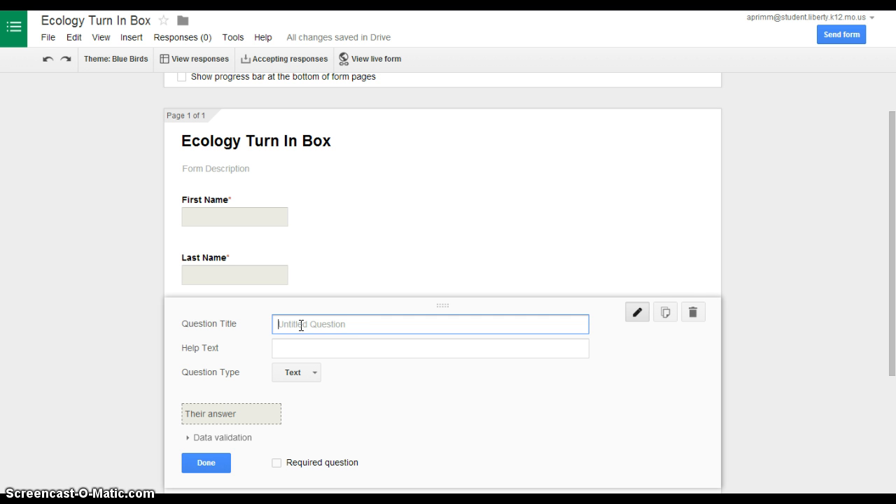
type("Class Hour")
left_click(301, 372)
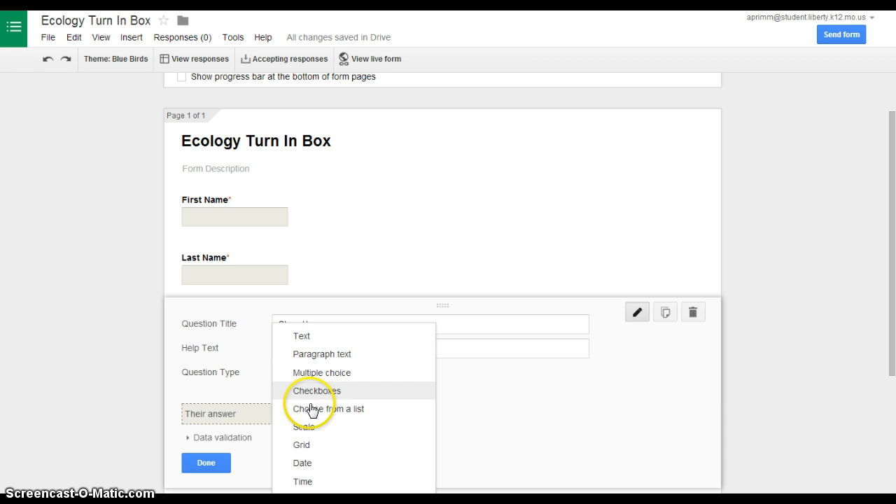
left_click(314, 398)
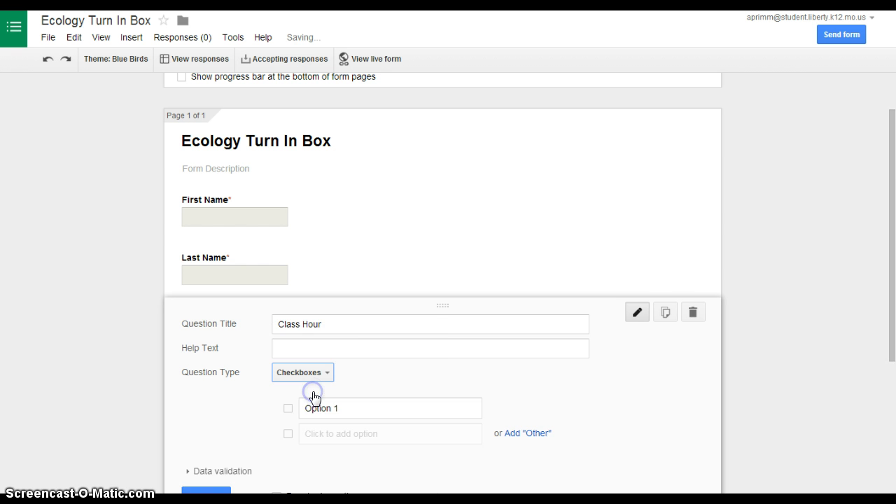
Step: Give the Class Hour question the options Hour 2, Hour 3, Hour 4, Hour 6 and Hour 8, and make it required
scroll(334, 364, "down", 2)
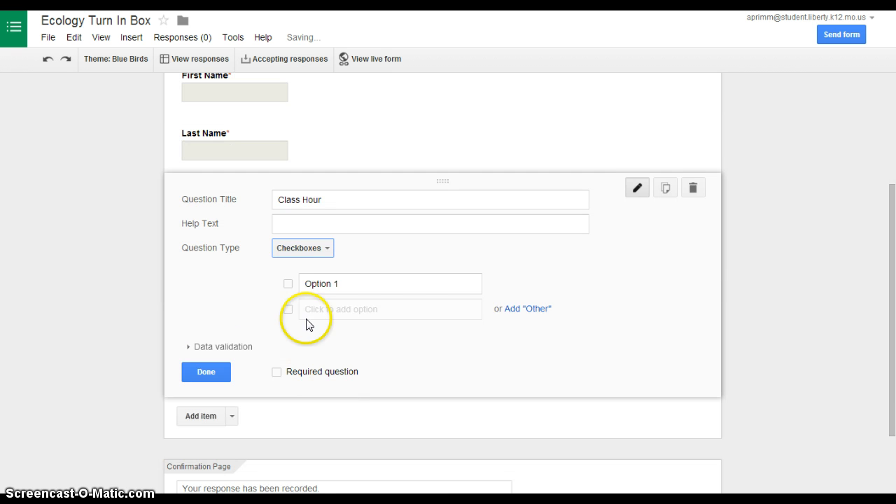
left_click(317, 285)
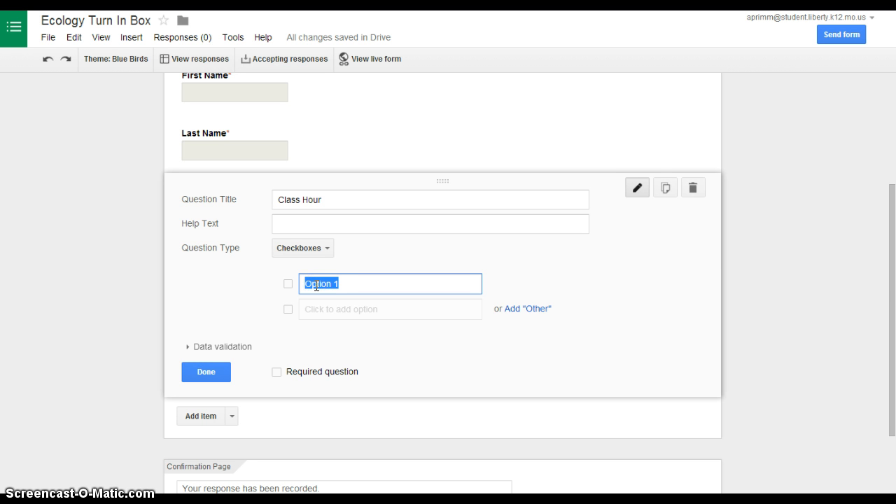
type("Hour 2")
key("Tab")
key("Tab")
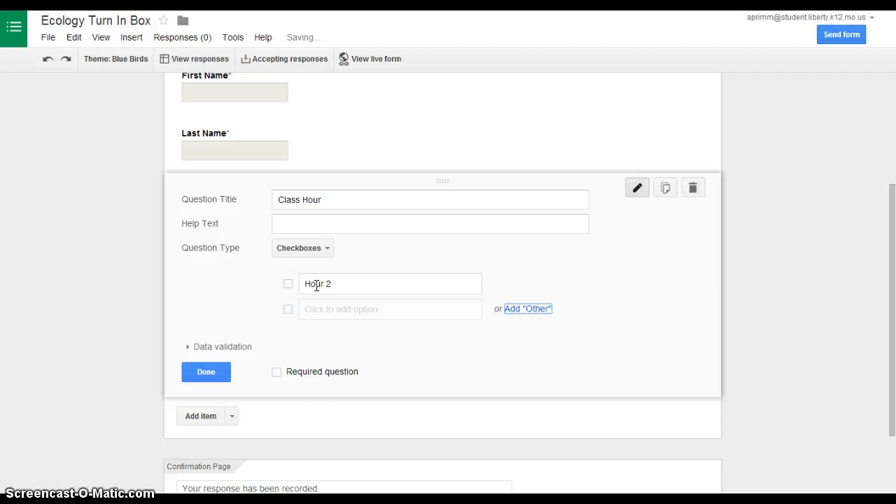
key("shift+Tab")
type("Hour 3")
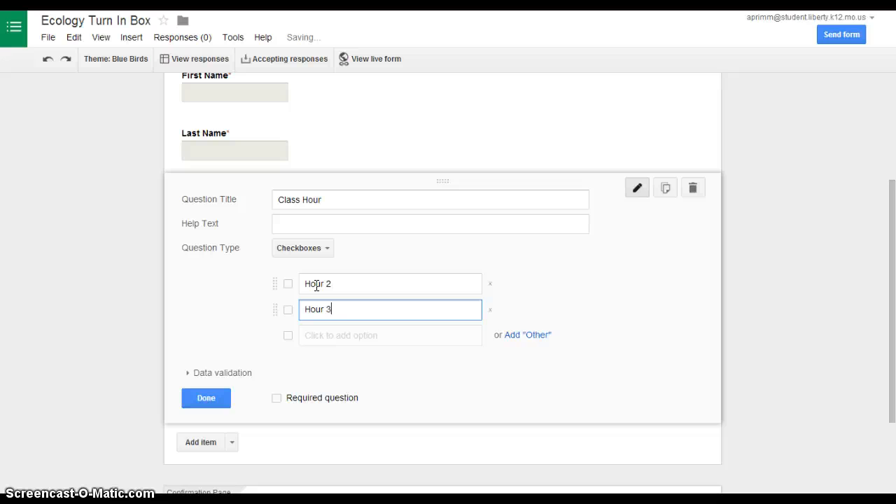
key("Return")
type("Hour")
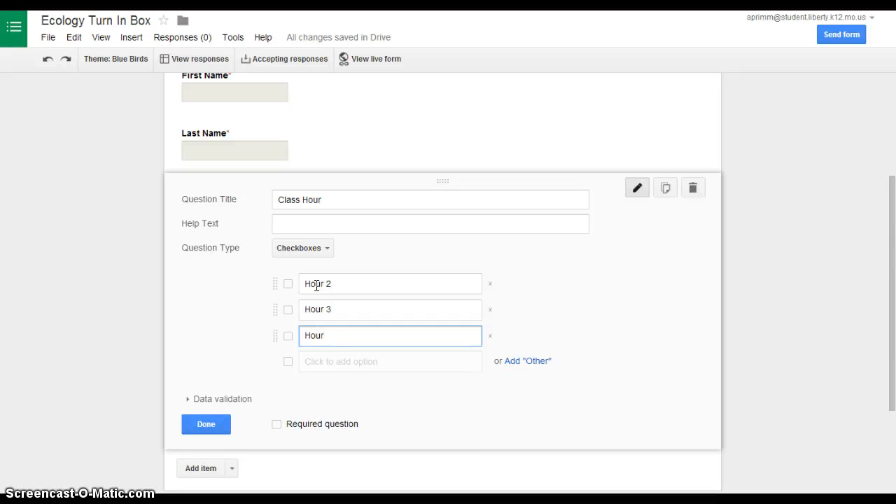
type(" 4")
key("Tab")
key("Tab")
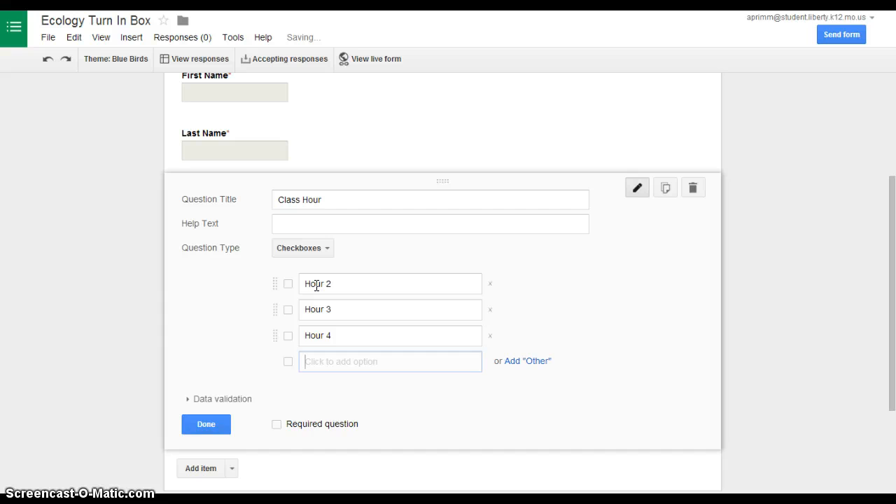
type("Hour 6")
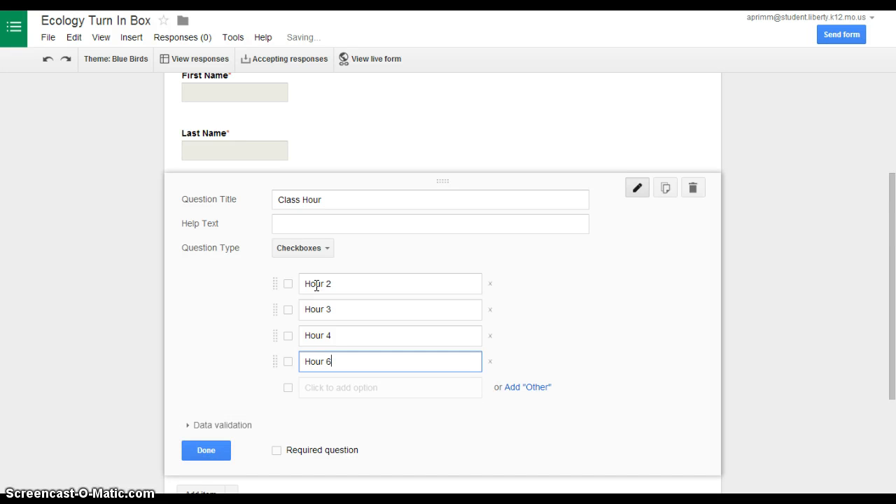
key("Return")
type("Hour 8")
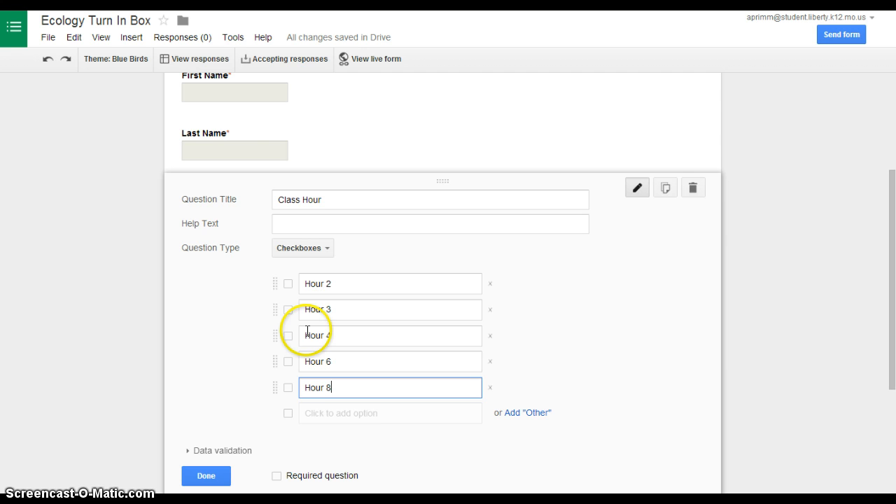
left_click(275, 476)
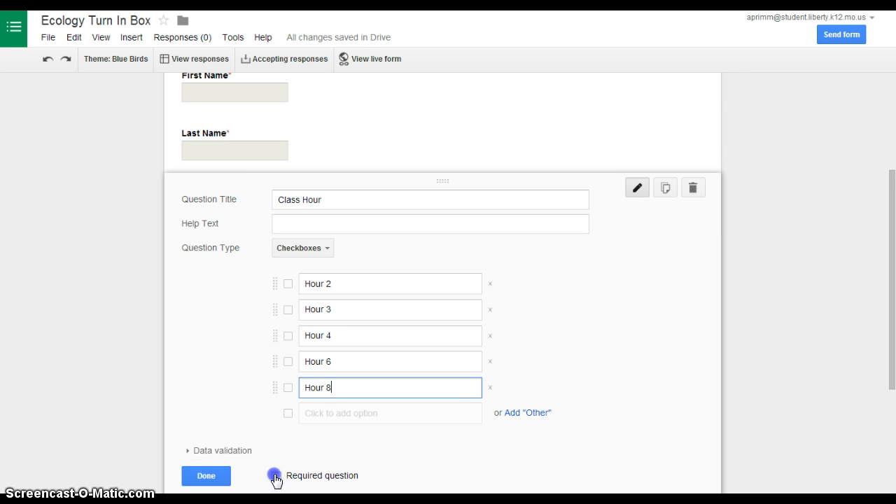
left_click(206, 476)
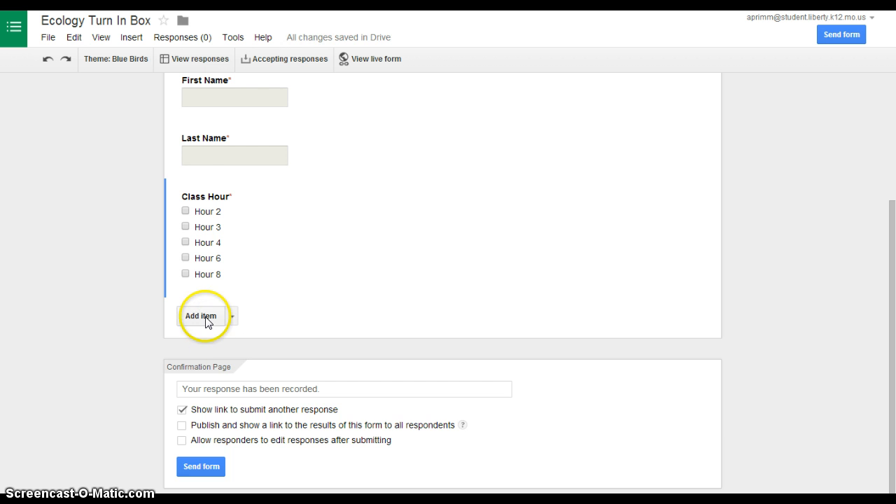
Step: Add a required Text question titled "Assignment Title" below the Class Hour question
left_click(201, 316)
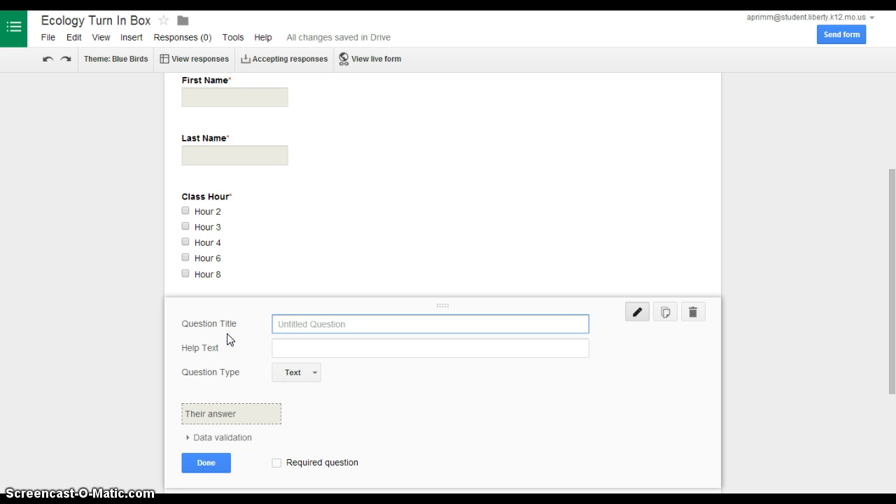
type("Assignment Title")
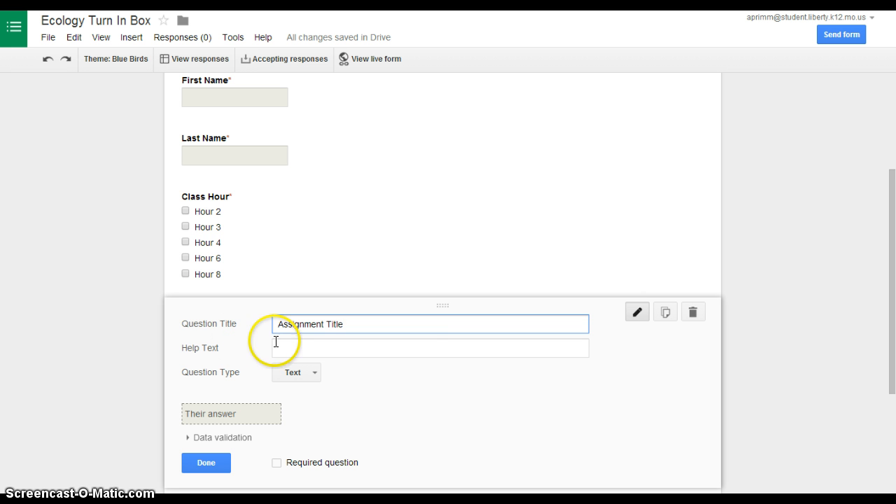
left_click(301, 376)
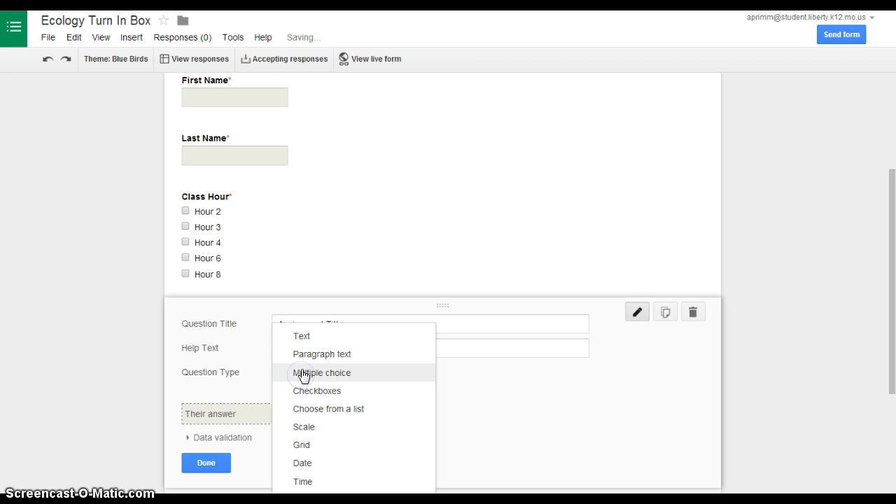
left_click(297, 336)
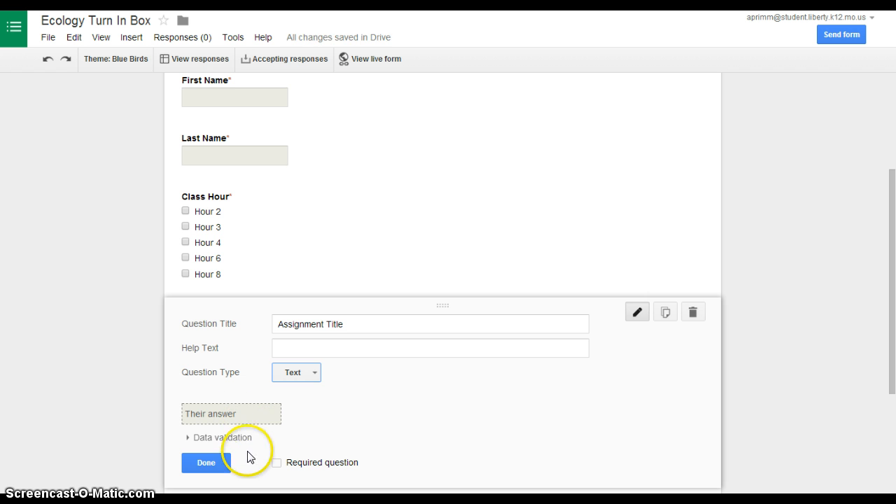
left_click(276, 462)
left_click(207, 462)
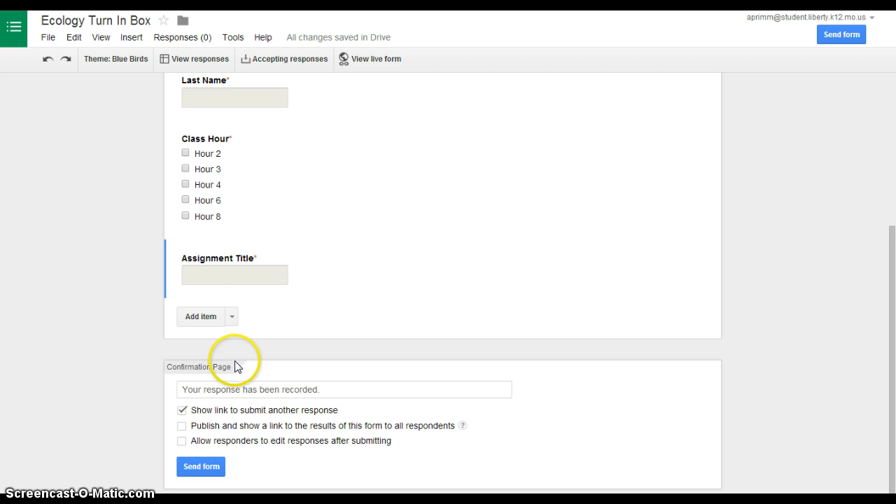
Step: Add a question titled "Share the link to your work here." below the Assignment Title question
left_click(200, 319)
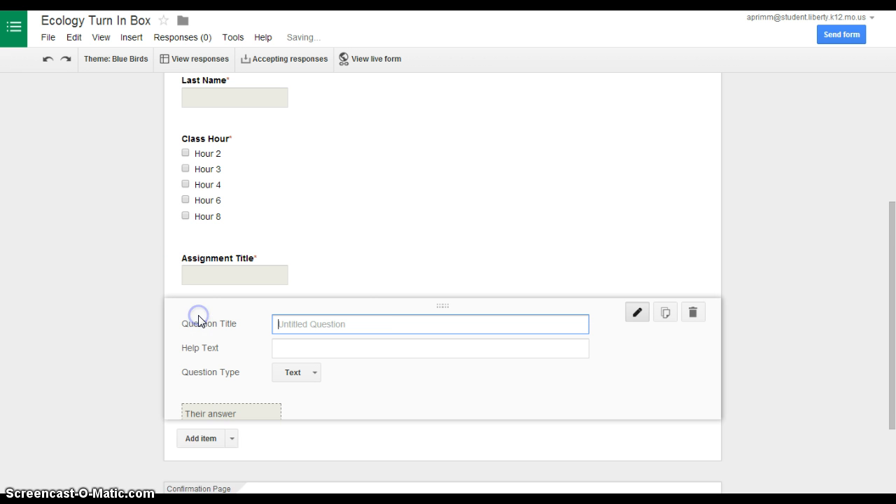
left_click(365, 325)
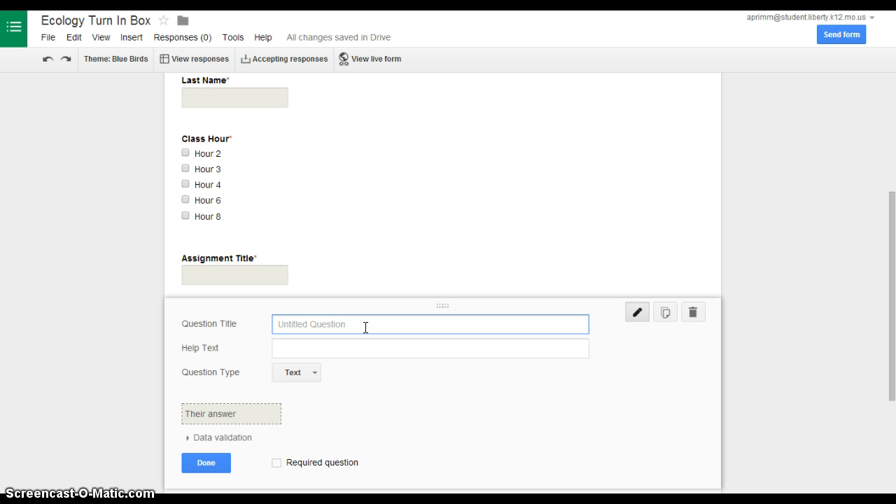
type("Share the link to your work here.")
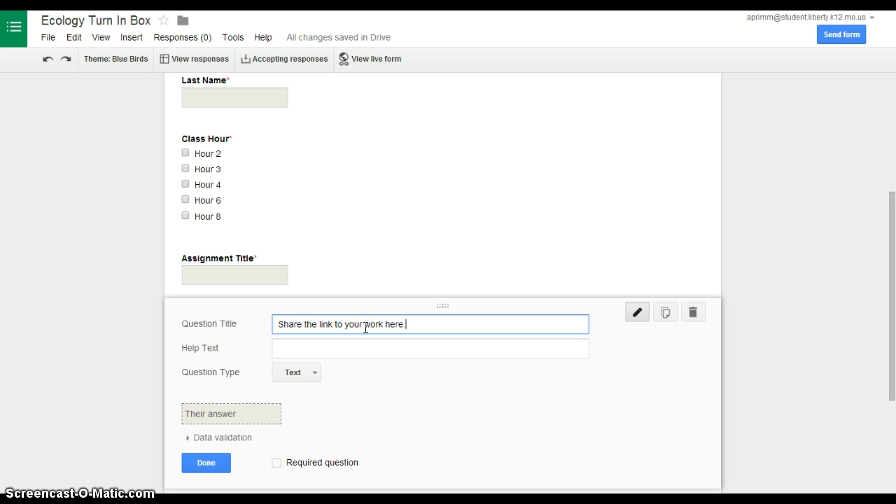
Step: Give the link question the help text "Make sure you have changed your share permission to, "anyone with the link"." and make it required
left_click(358, 341)
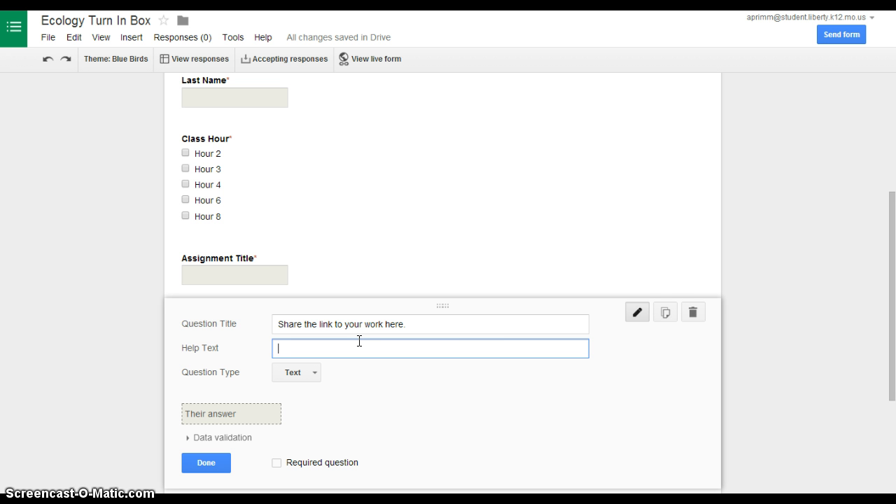
type("Make sure you have changed")
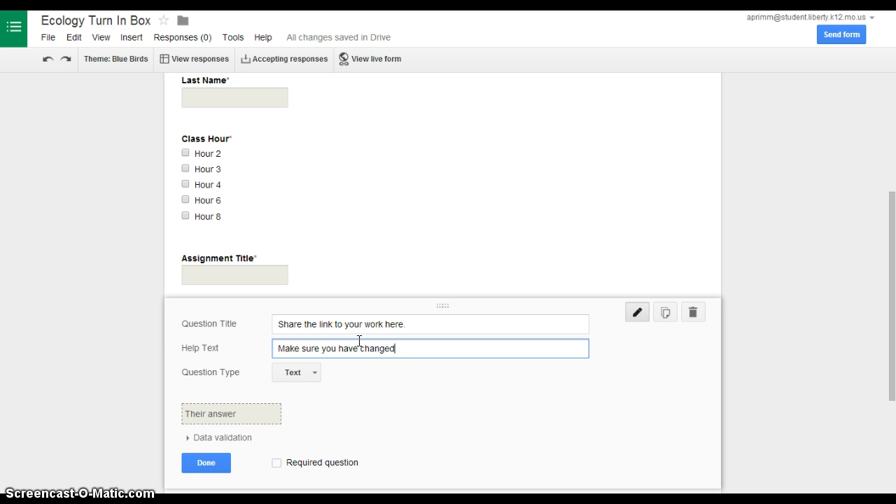
type(" your share permission to")
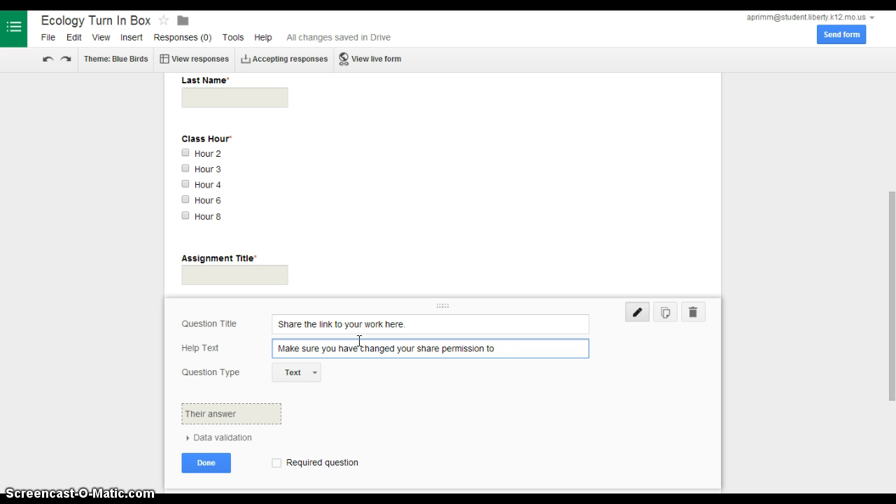
key("BackSpace")
type(", \"anyone with the link\"")
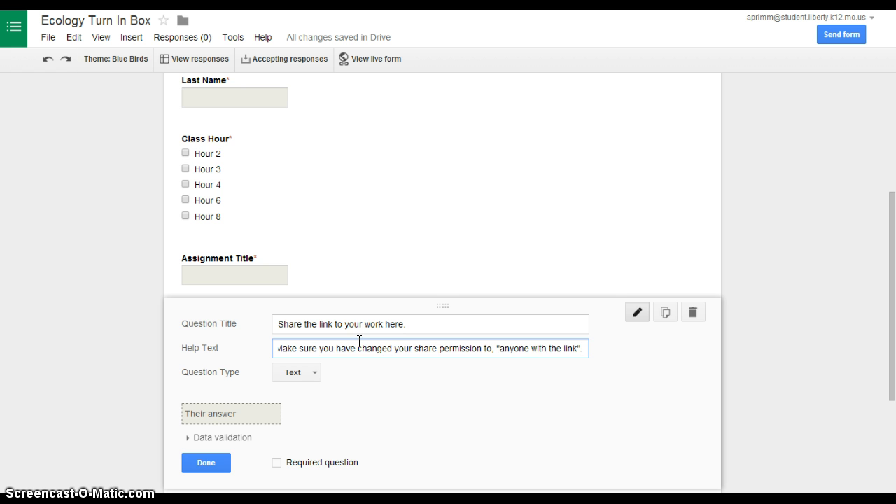
type(".")
scroll(290, 400, "down", 2)
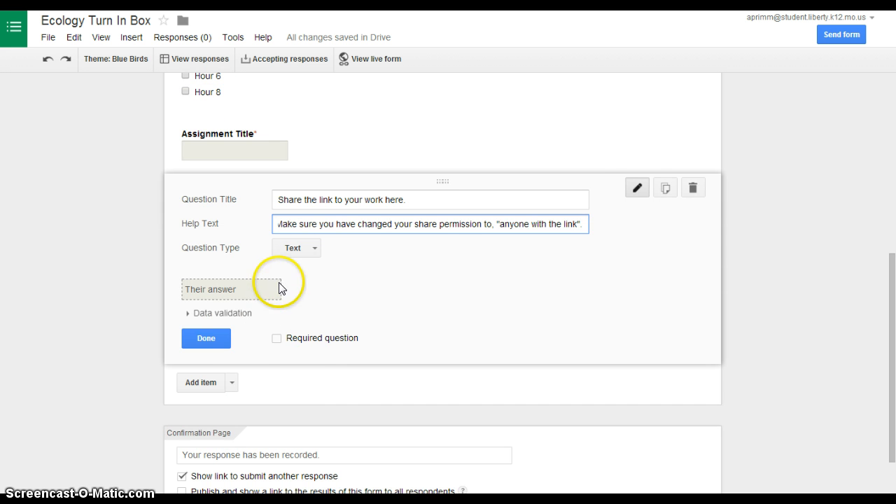
left_click(278, 341)
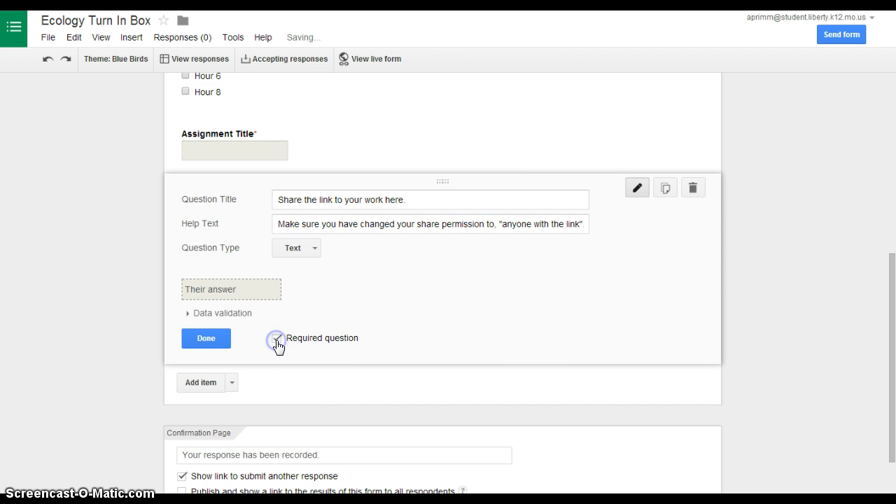
left_click(206, 338)
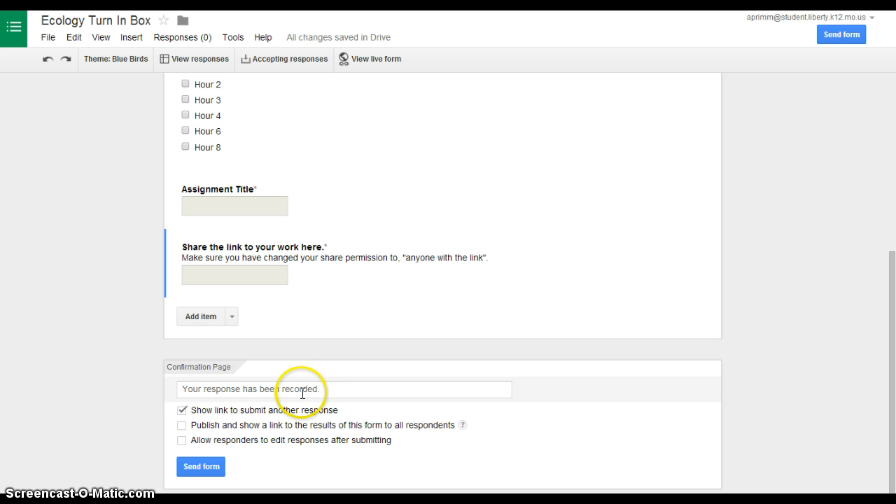
Step: View the form's sending options, including its link to share, and close them without sending the form
left_click(344, 392)
key("BackSpace")
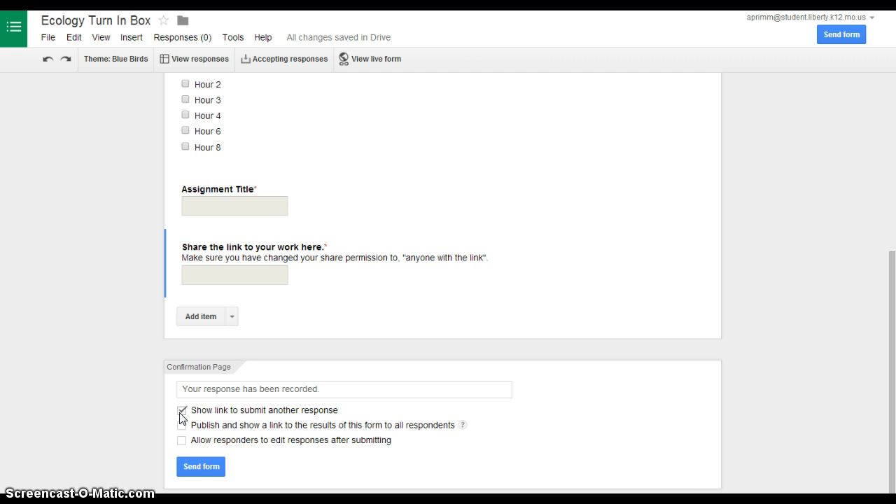
left_click(197, 466)
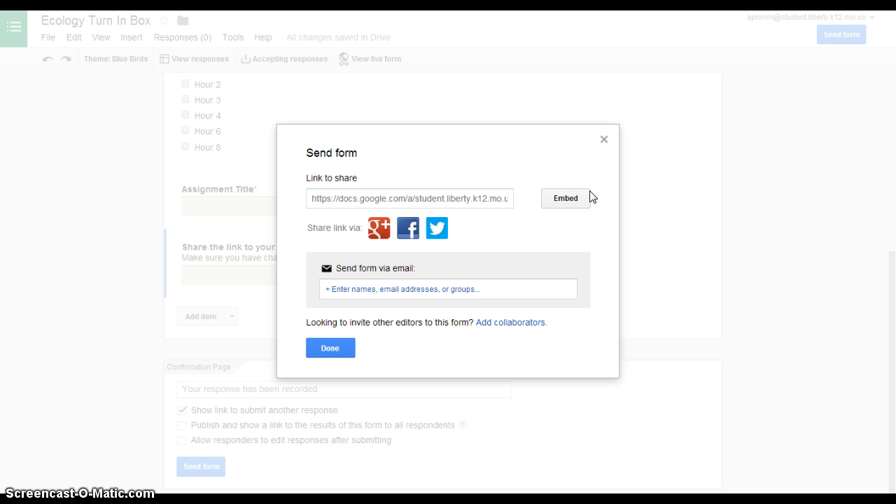
left_click(330, 348)
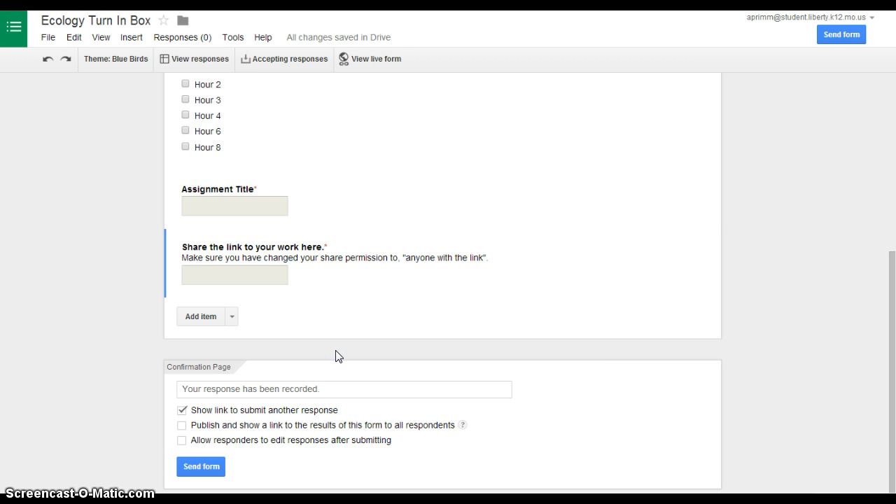
Step: Open the live form, look through its questions down to the Submit button, and return to the form editor
left_click(366, 59)
left_click(364, 58)
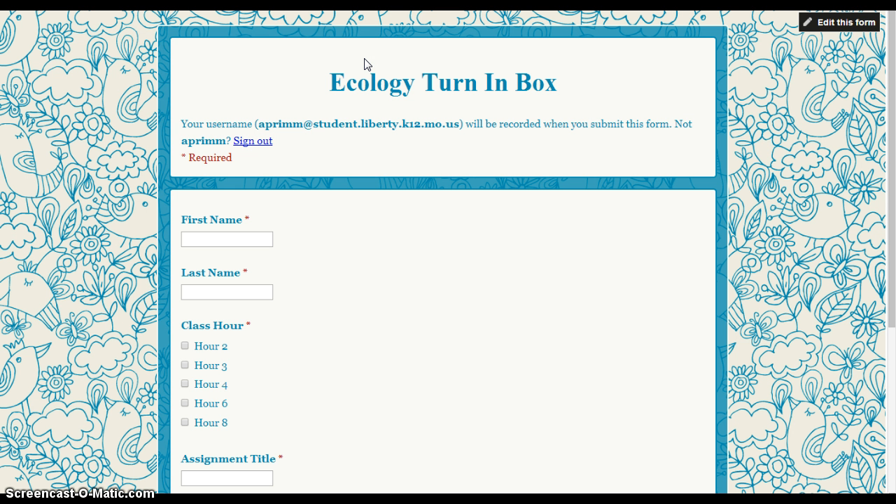
left_click(380, 136)
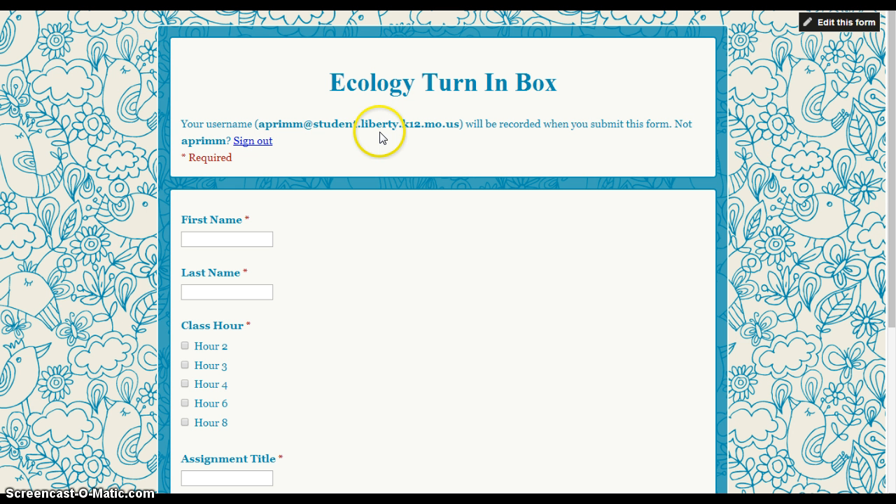
scroll(389, 198, "down", 2)
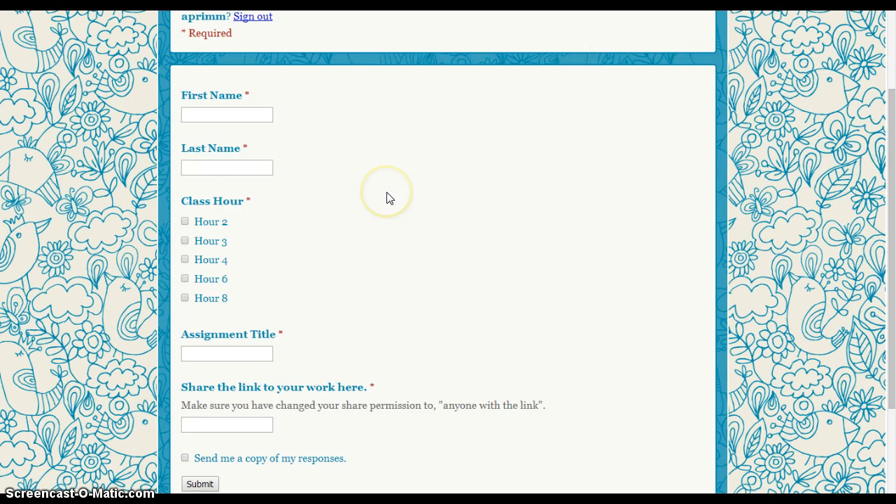
scroll(389, 198, "down", 1)
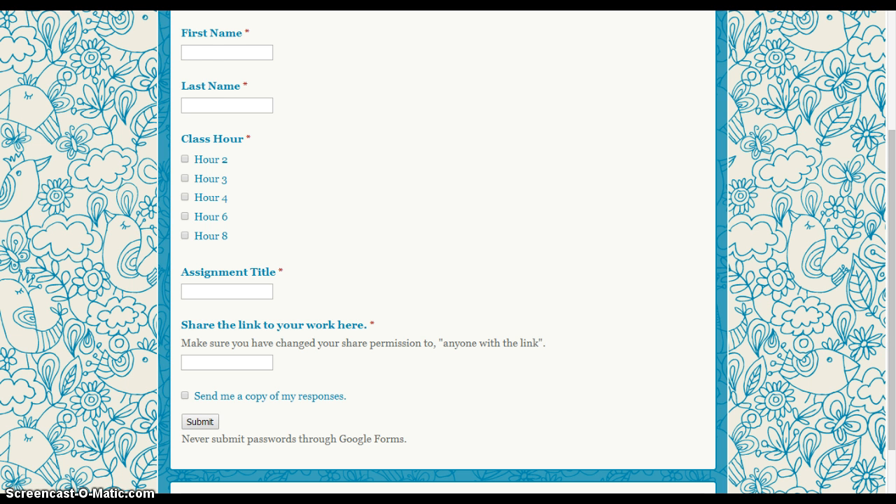
key("ctrl+Tab")
scroll(354, 240, "up", 4)
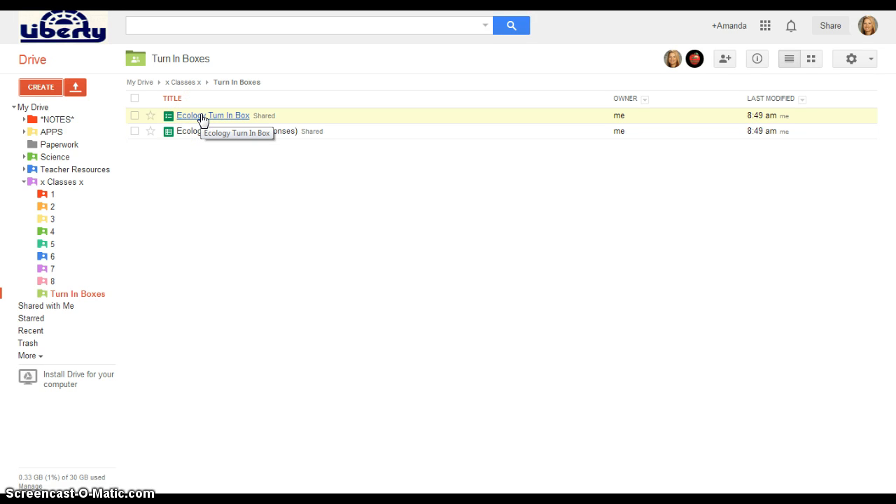
Step: Create a new text document in the shared Turn In Boxes folder in Google Drive and write "Testing" in it
left_click(39, 86)
left_click(98, 153)
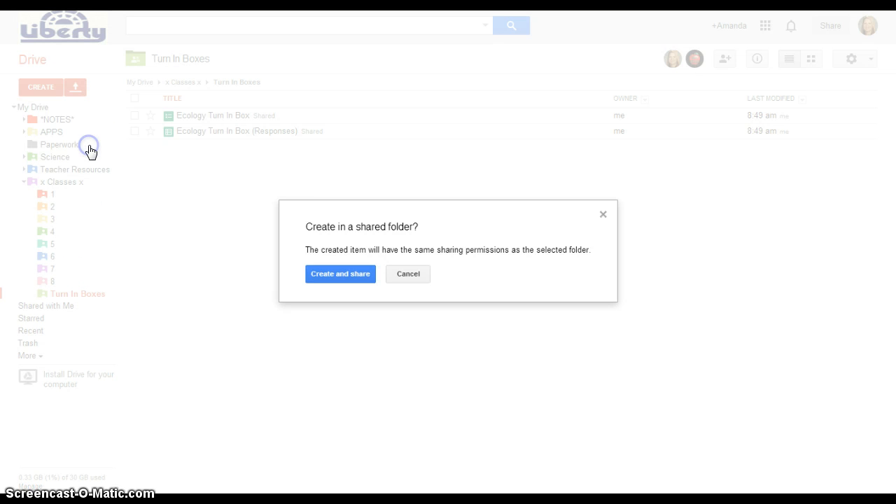
left_click(329, 277)
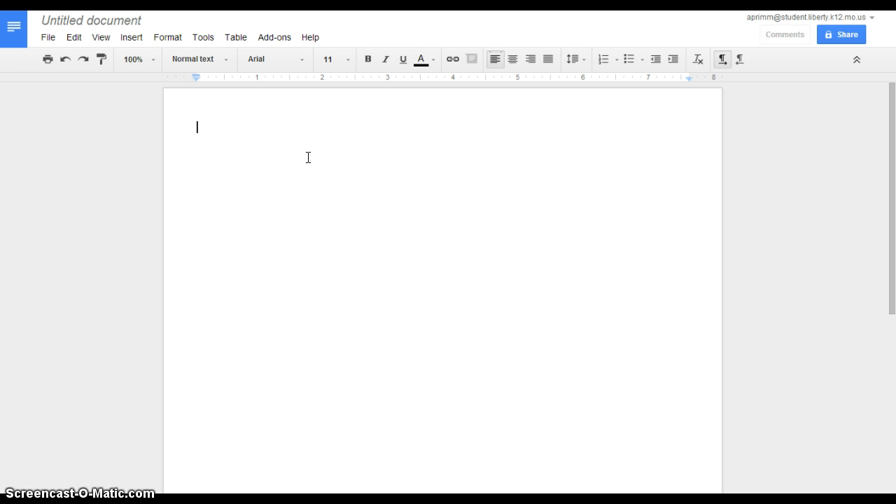
type("Testing")
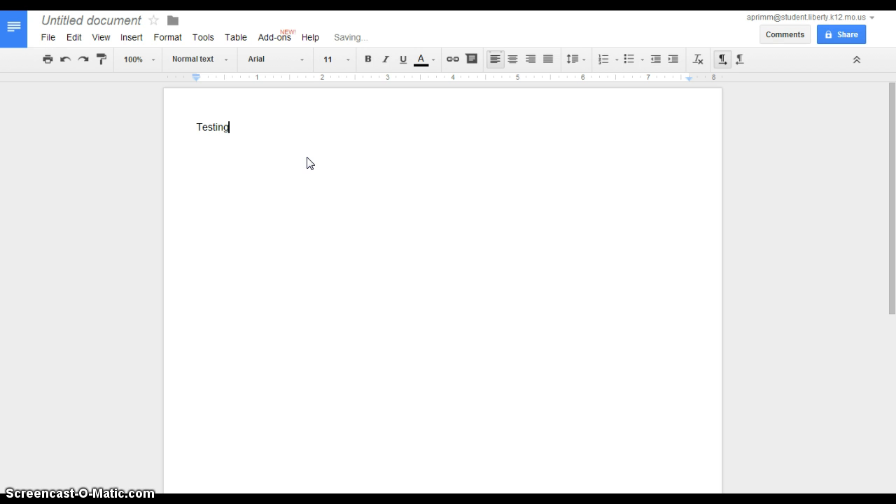
Step: Rename the new document as "Ecology"
left_click(136, 25)
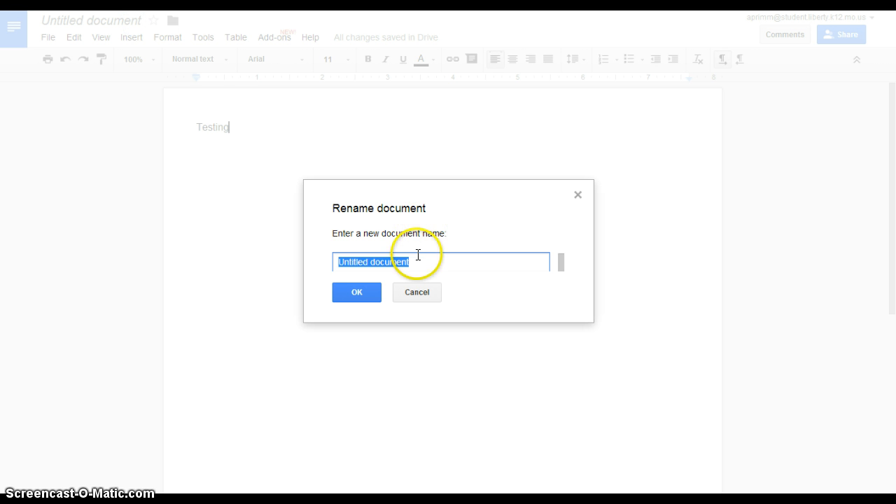
type("Ecology")
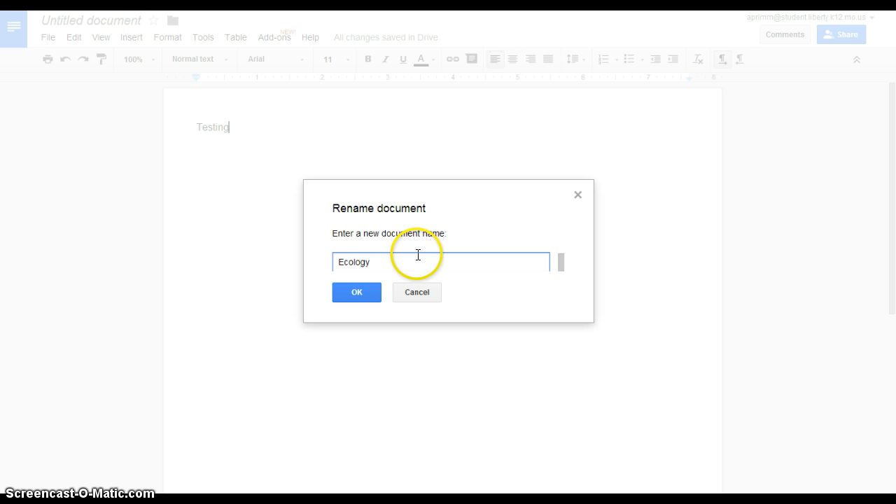
left_click(359, 296)
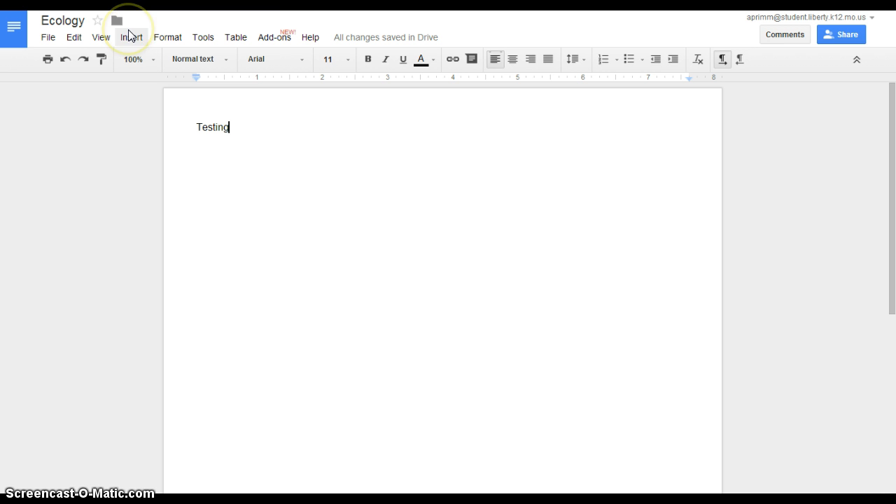
Step: Set the Ecology document's visibility to Anyone with the link and copy its share link
left_click(845, 34)
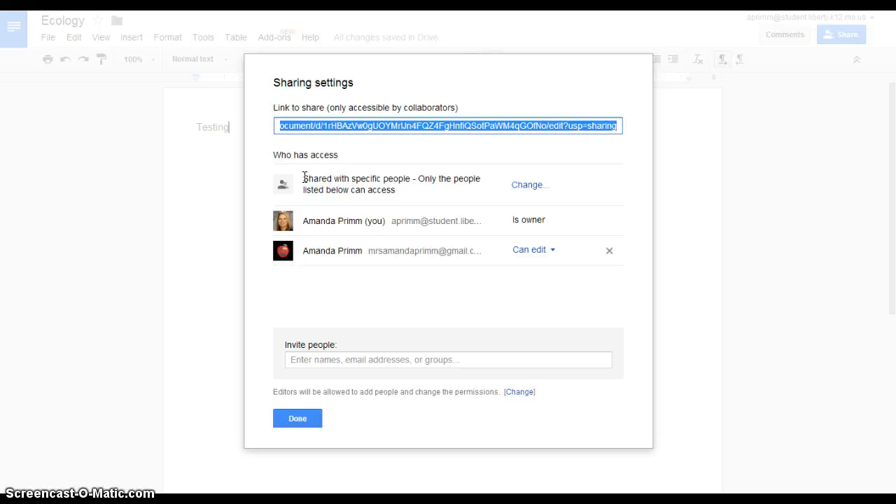
left_click(529, 186)
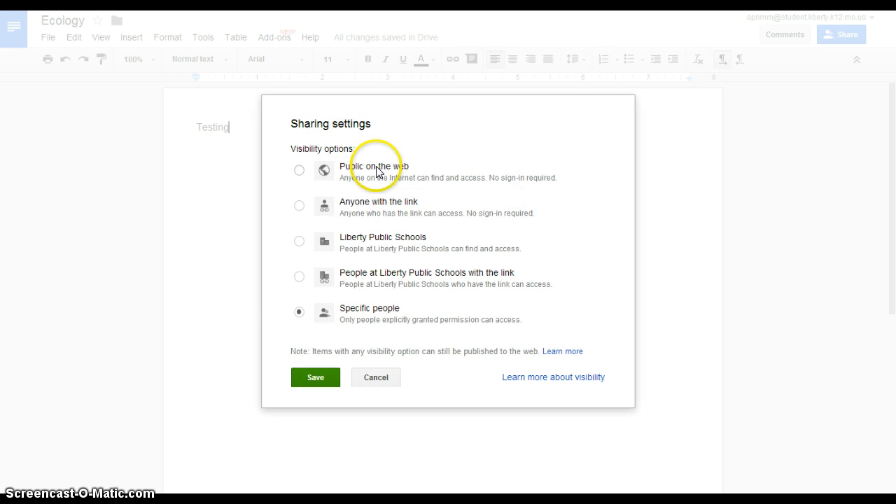
left_click(299, 205)
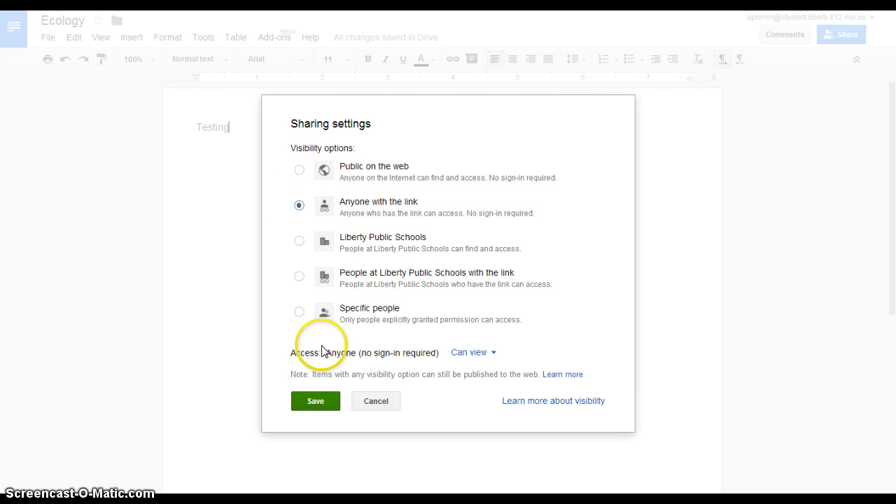
left_click(313, 402)
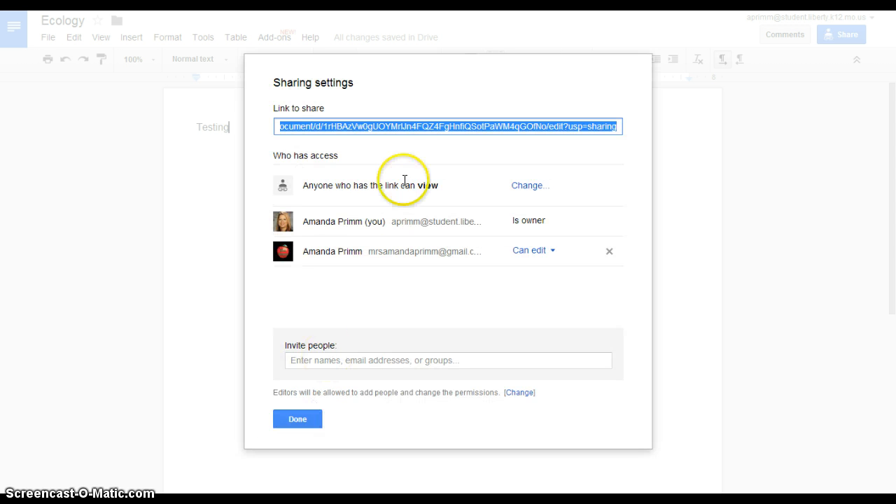
right_click(448, 122)
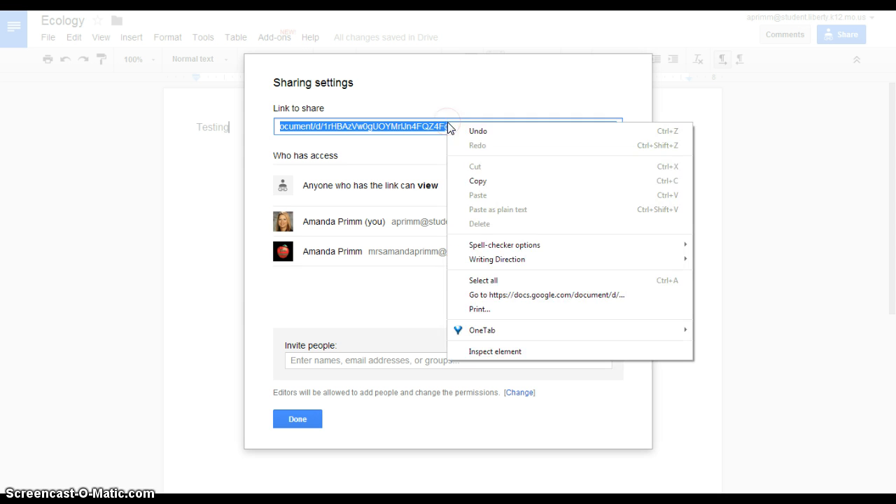
left_click(478, 182)
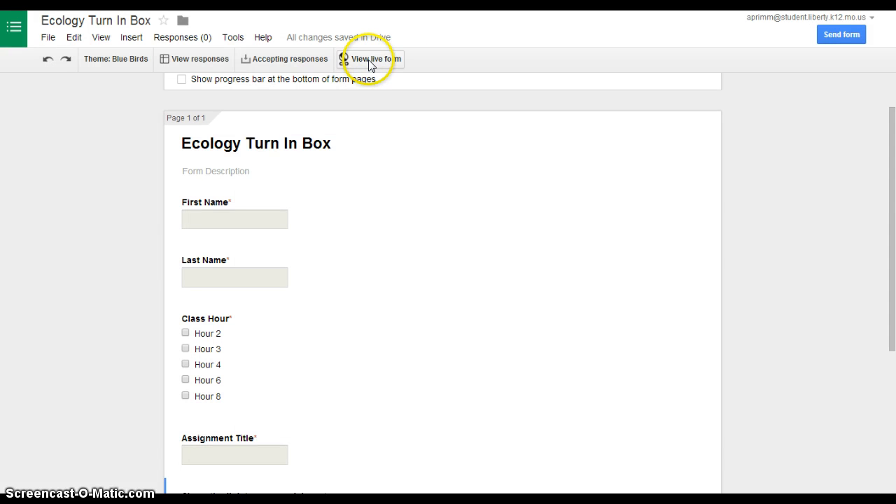
Step: Open the live form, fill in the student's first and last name, and select Hour 2 as the class hour
left_click(367, 61)
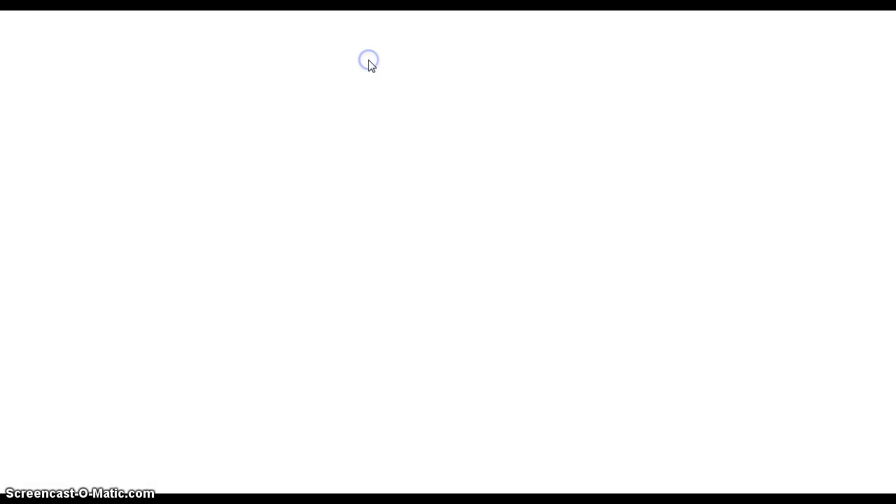
left_click(201, 238)
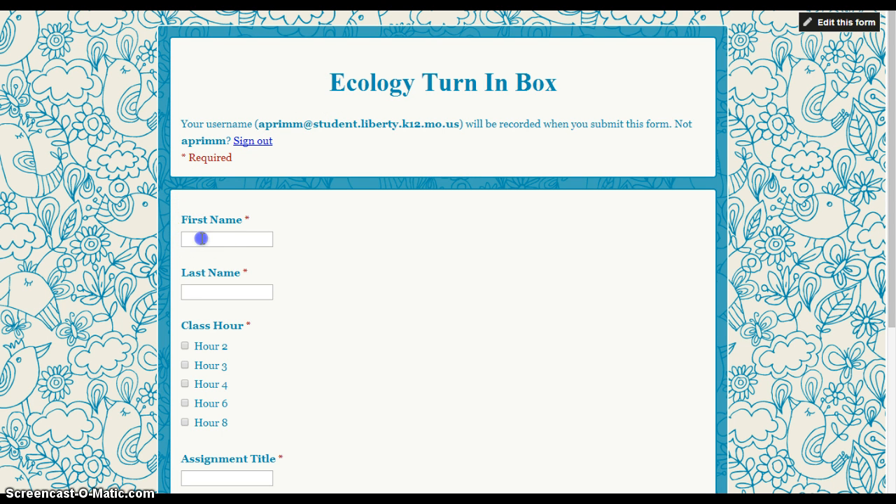
type("Bubba")
key("Tab")
type("Smith")
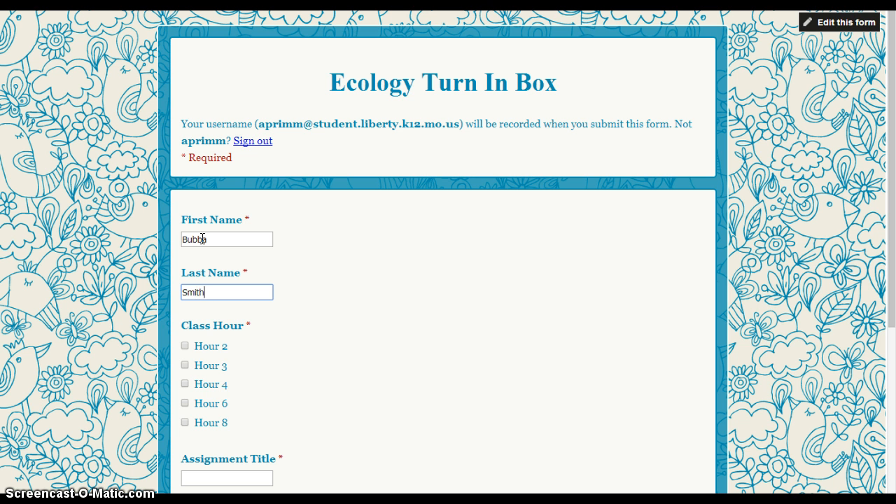
left_click(185, 346)
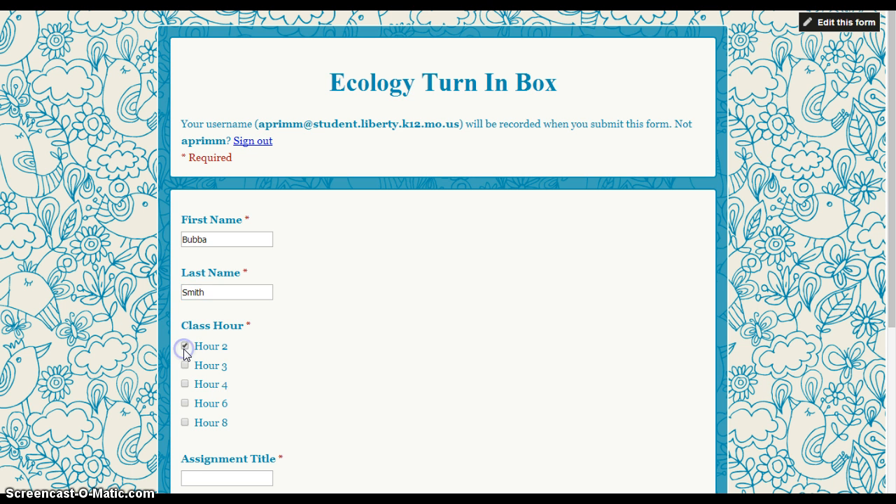
Step: Enter "Ecology" as the assignment title in the live form
scroll(196, 348, "down", 2)
left_click(224, 352)
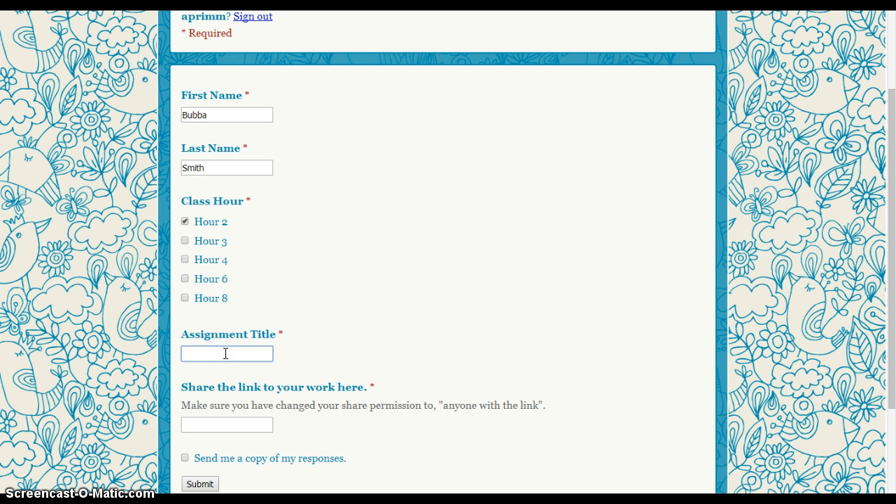
type("Ecology")
left_click(242, 356)
Step: Paste the copied share link as the answer to "Share the link to your work here." and submit the form
left_click(256, 425)
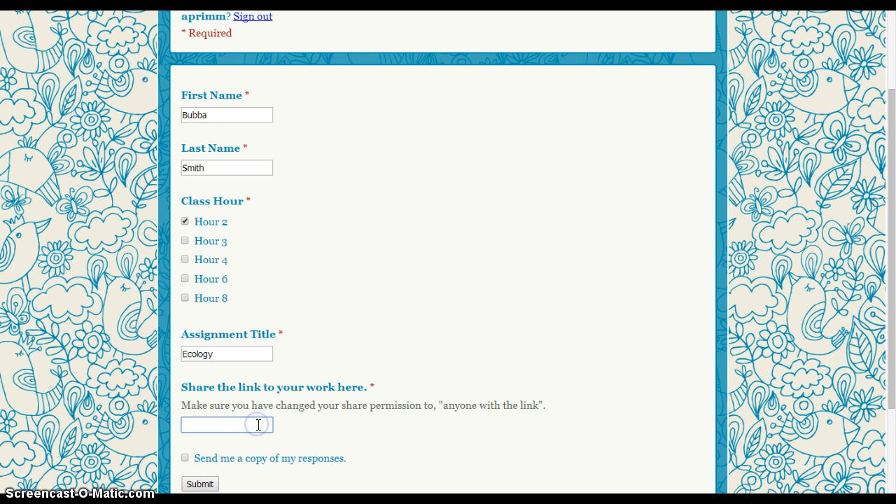
right_click(225, 424)
left_click(256, 290)
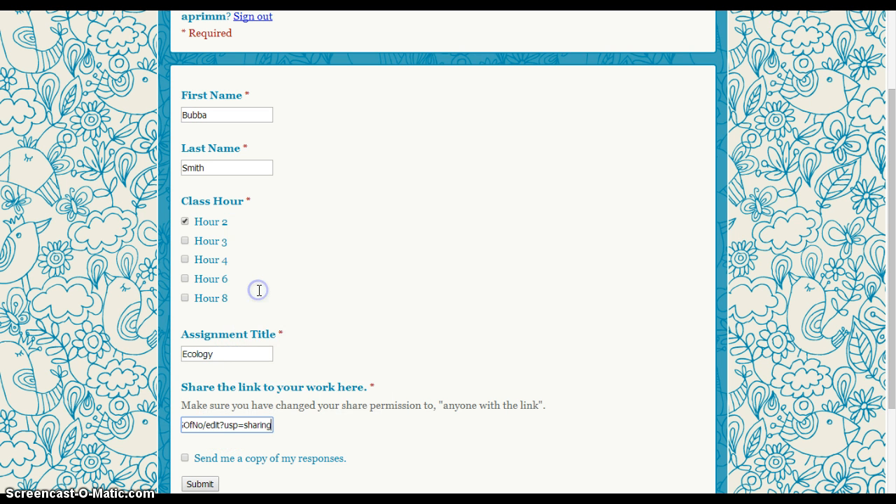
scroll(390, 357, "down", 1)
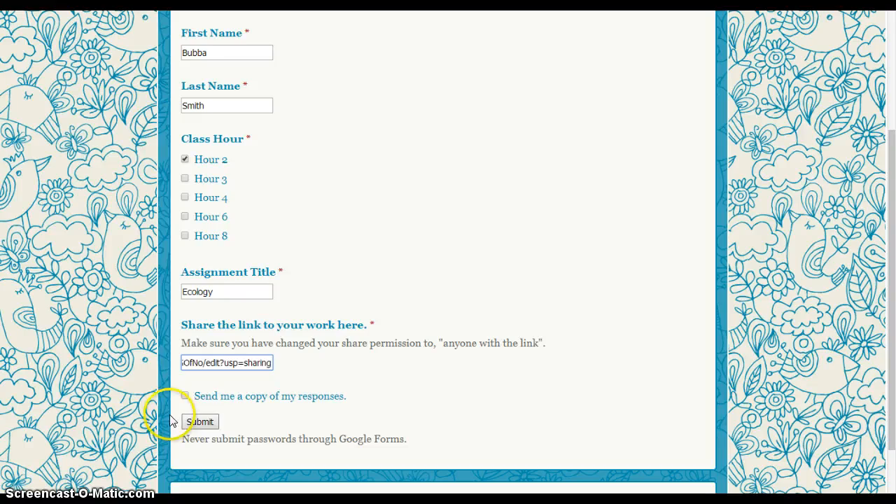
left_click(195, 421)
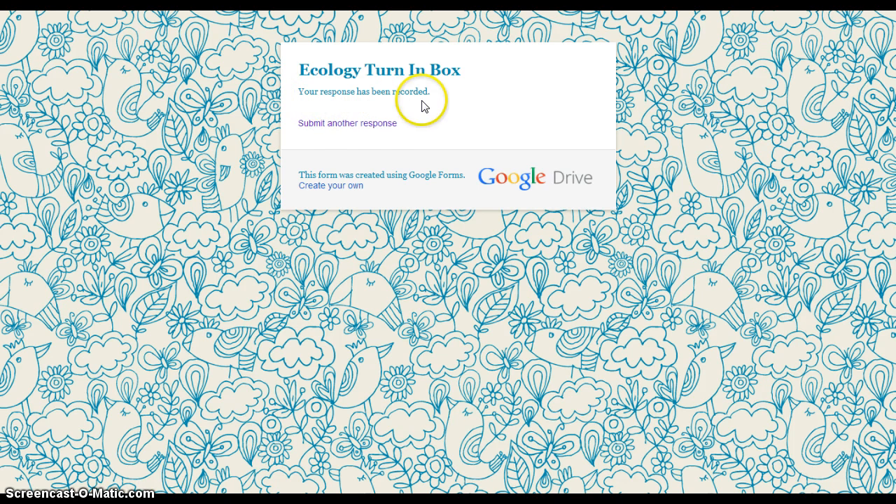
Step: Open the Ecology Turn In Box (Responses) spreadsheet from the Turn In Boxes folder and slightly widen its work link column
left_click(327, 126)
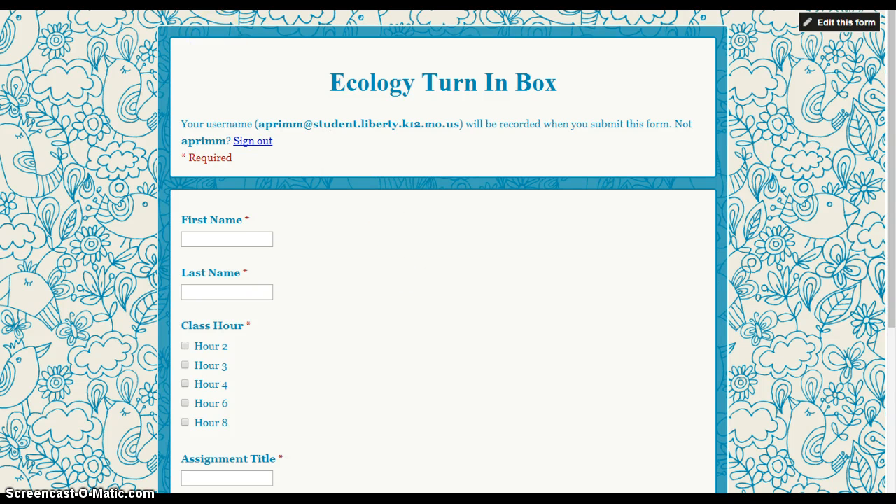
key("ctrl+w")
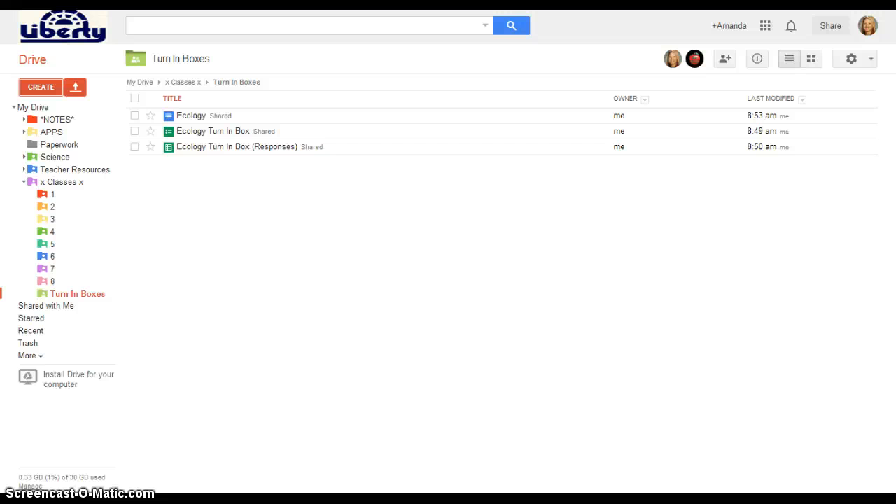
left_click(203, 150)
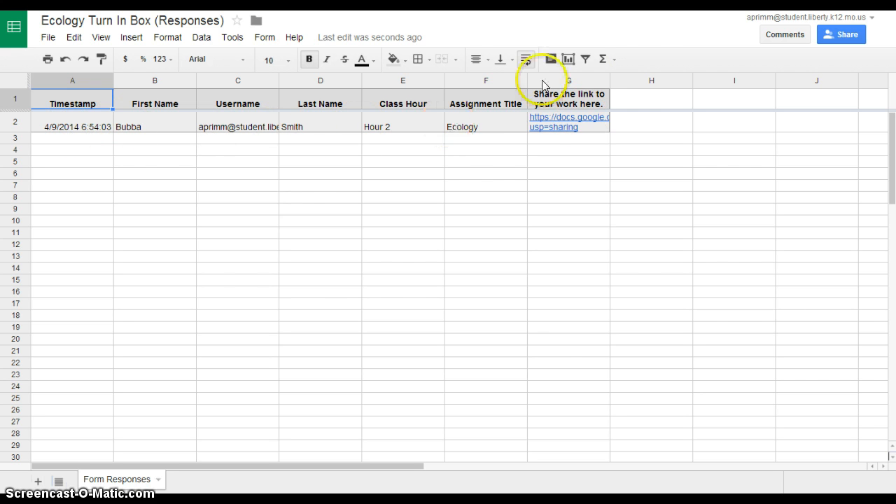
left_click_drag(609, 77, 626, 78)
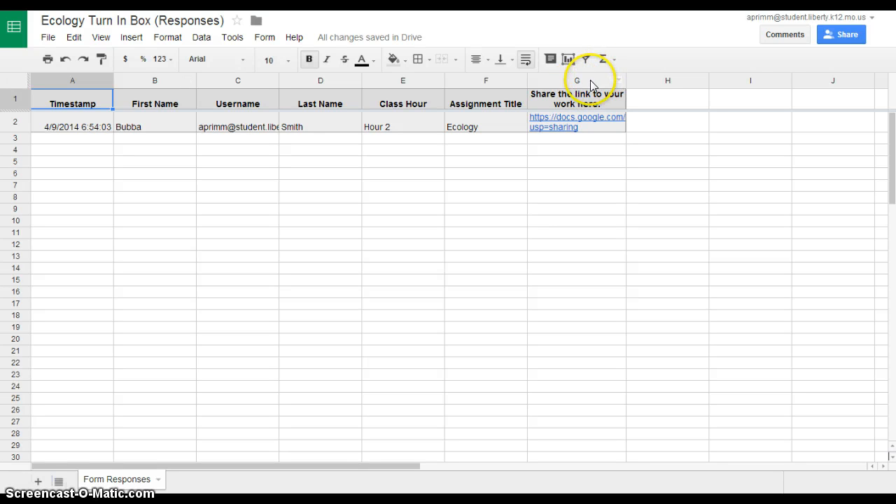
Step: Turn on a filter for the header row of the responses sheet, from Timestamp through the work link column
left_click_drag(592, 83, 422, 82)
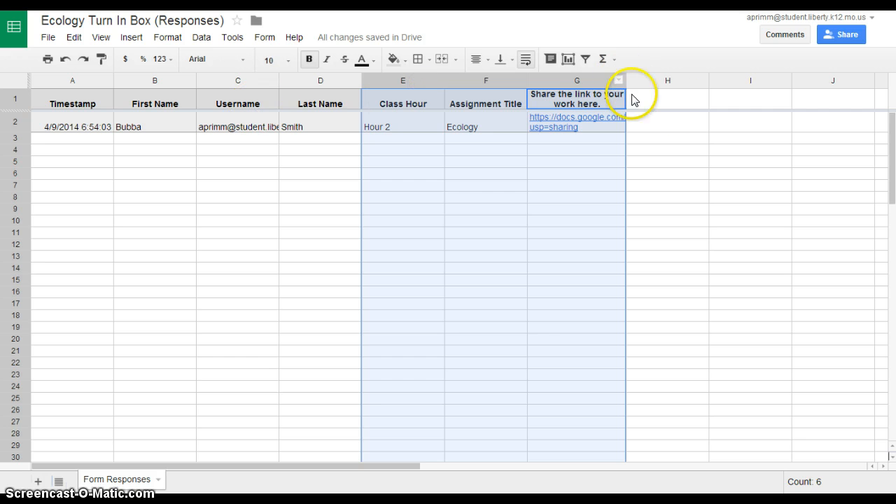
left_click(656, 108)
left_click_drag(581, 104, 86, 103)
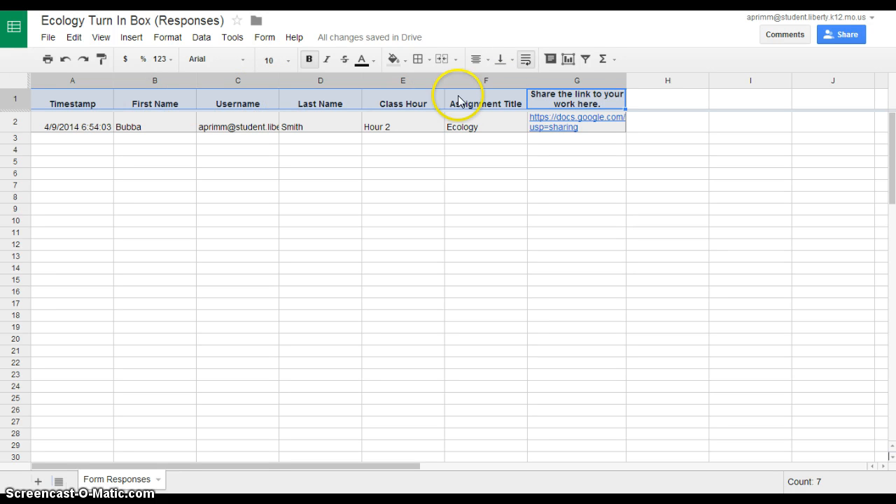
left_click(587, 60)
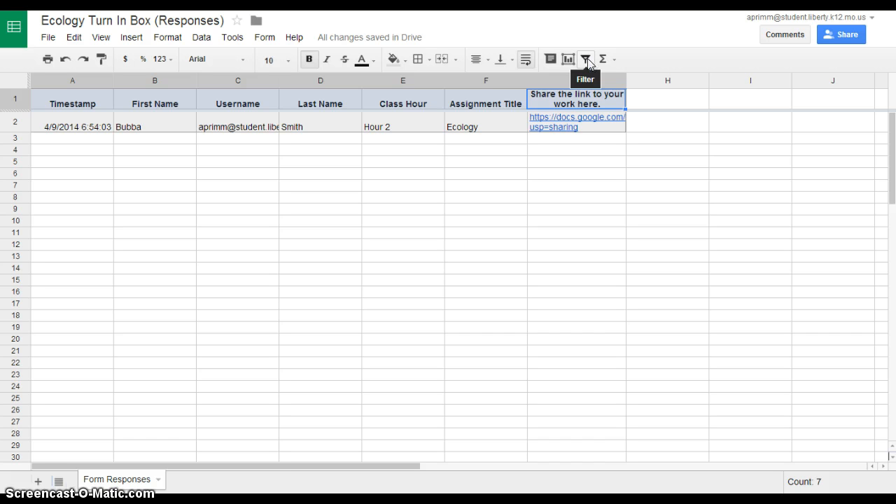
left_click(587, 61)
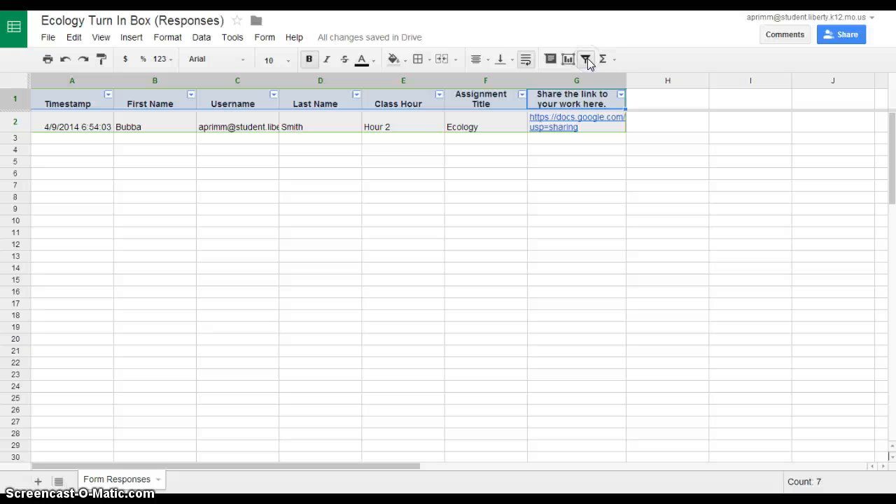
left_click(617, 104)
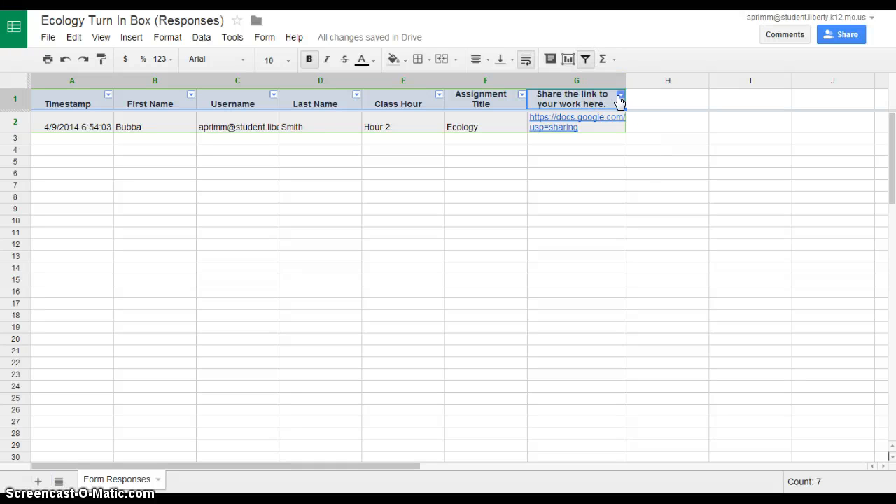